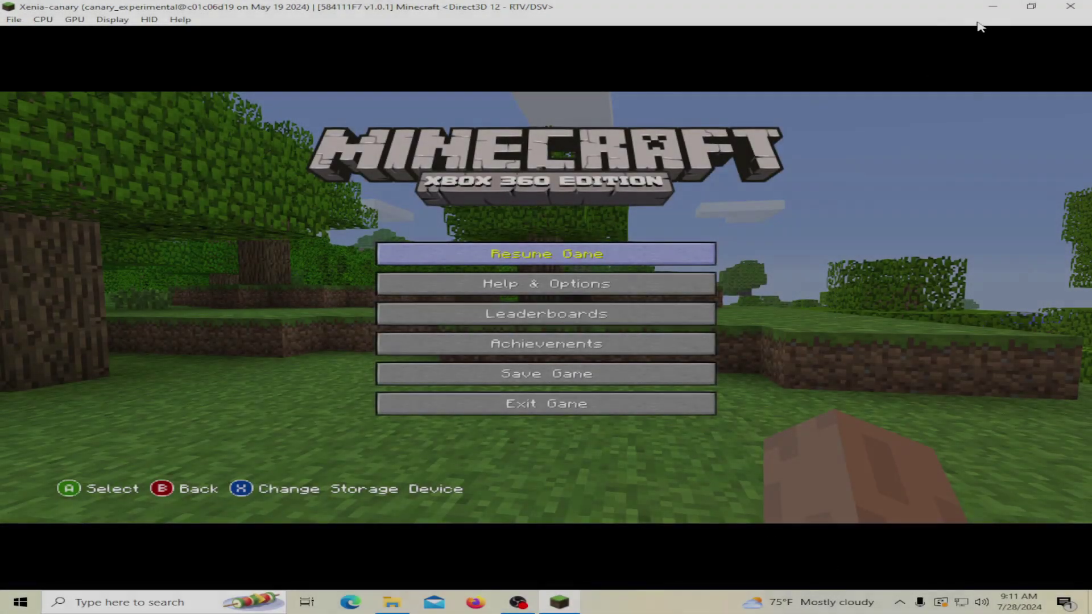
Restore the maximized emulator window to a smaller size, reposition it on the desktop and resume the Minecraft game.
drag(979, 26, 891, 119)
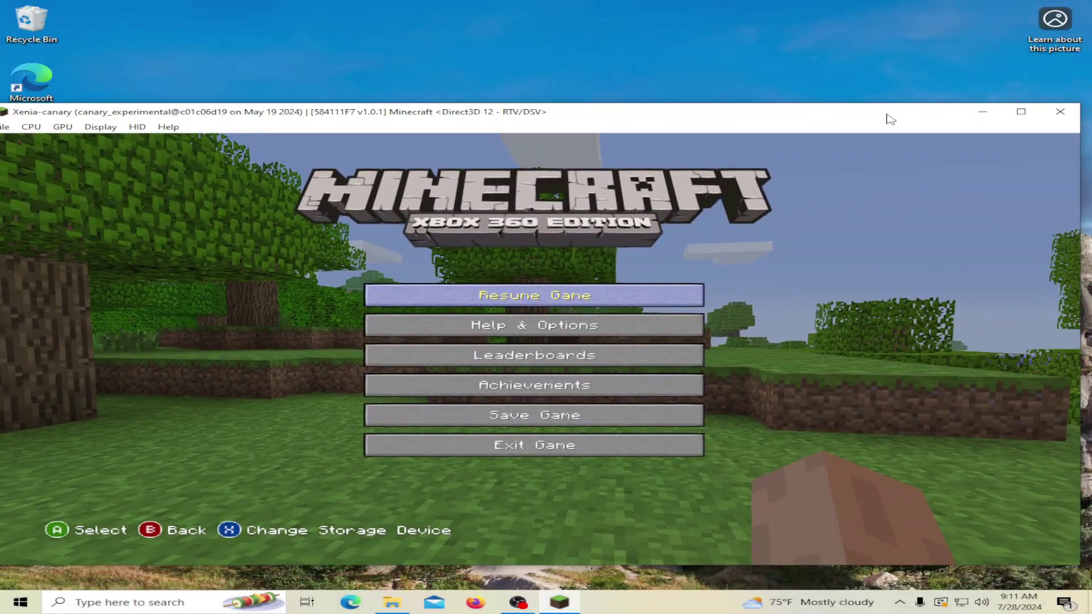
key(Escape)
drag(770, 113, 750, 63)
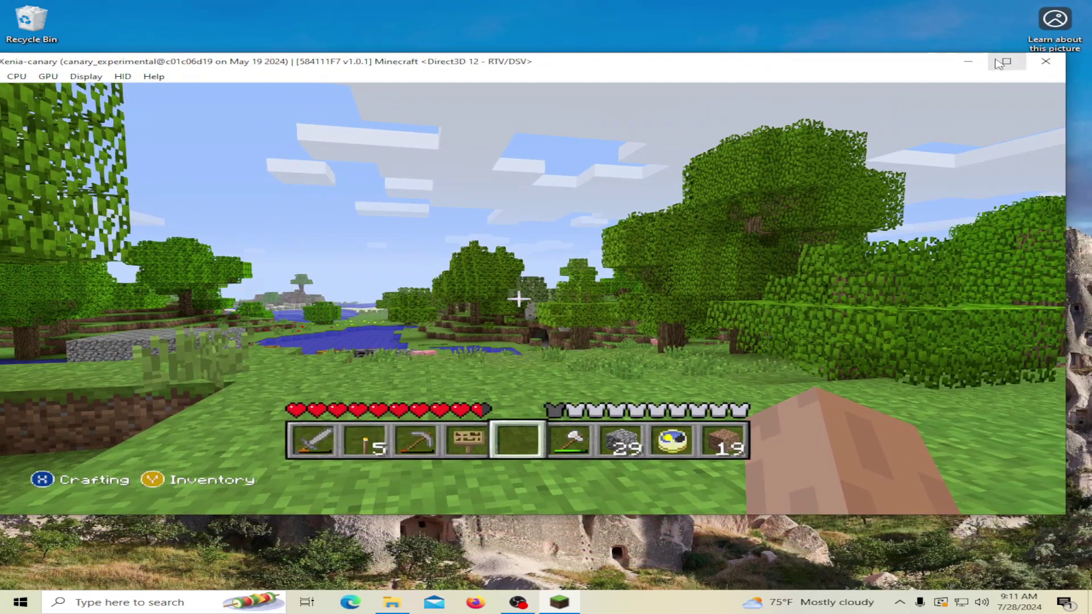
Exit the running Minecraft game to the main menu without saving.
key(Escape)
key(Down)
key(Down)
key(Down)
key(Down)
key(Down)
key(Return)
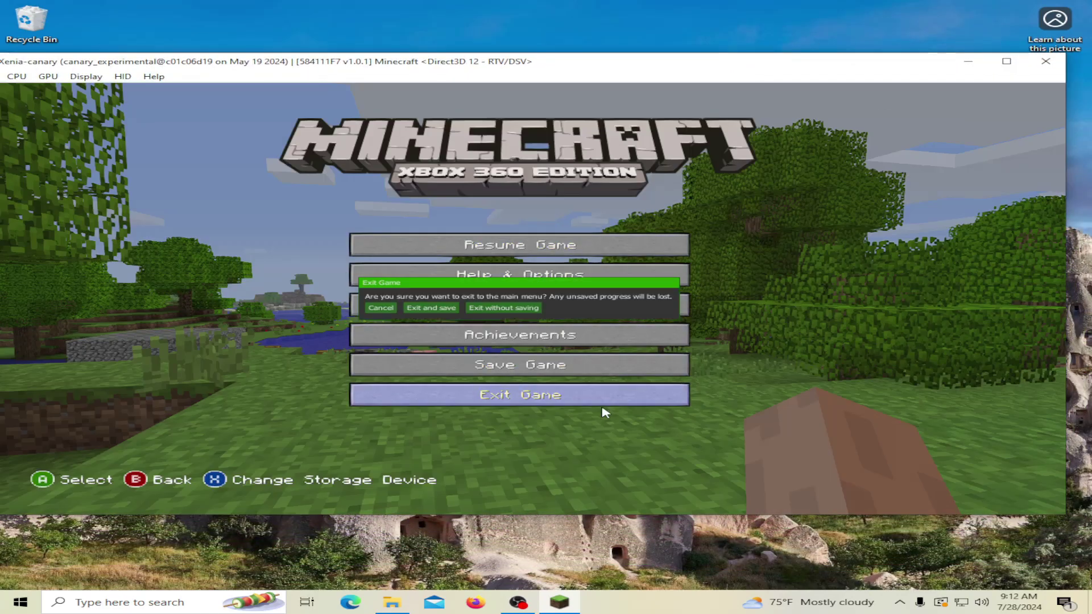
key(Right)
key(Right)
key(Return)
drag(910, 61, 880, 73)
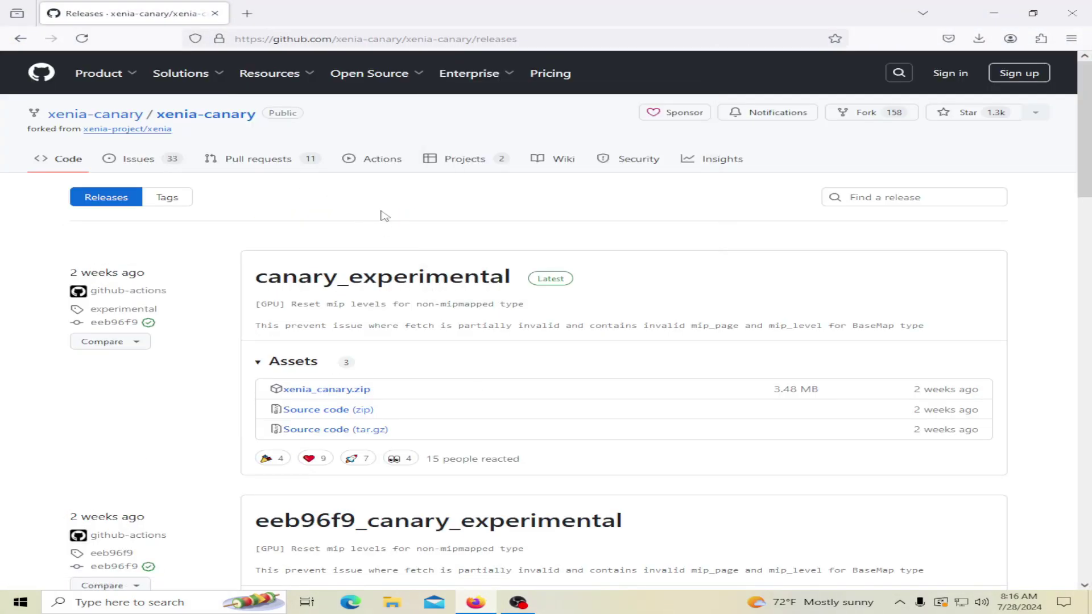
Download xenia_canary.zip from the latest canary_experimental release on the xenia-canary GitHub releases page.
scroll(404, 233, down, 1)
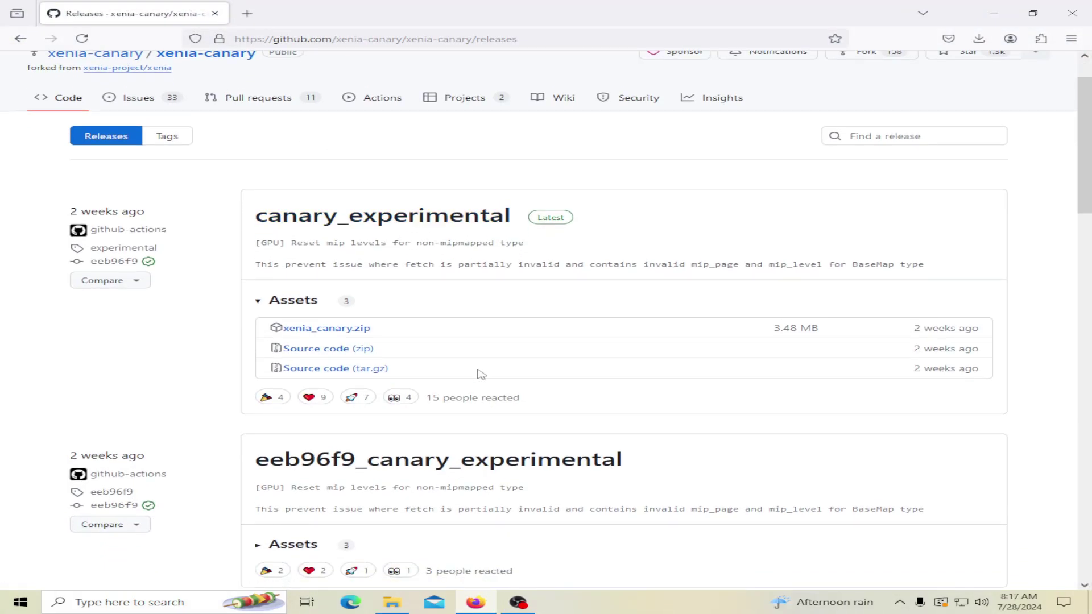
scroll(480, 370, up, 1)
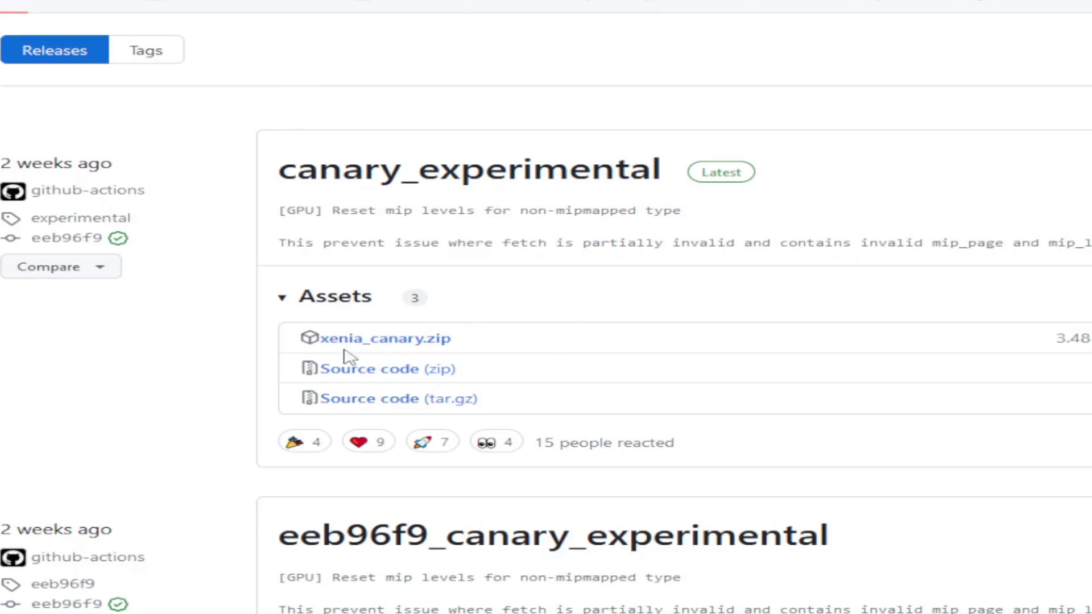
click(291, 390)
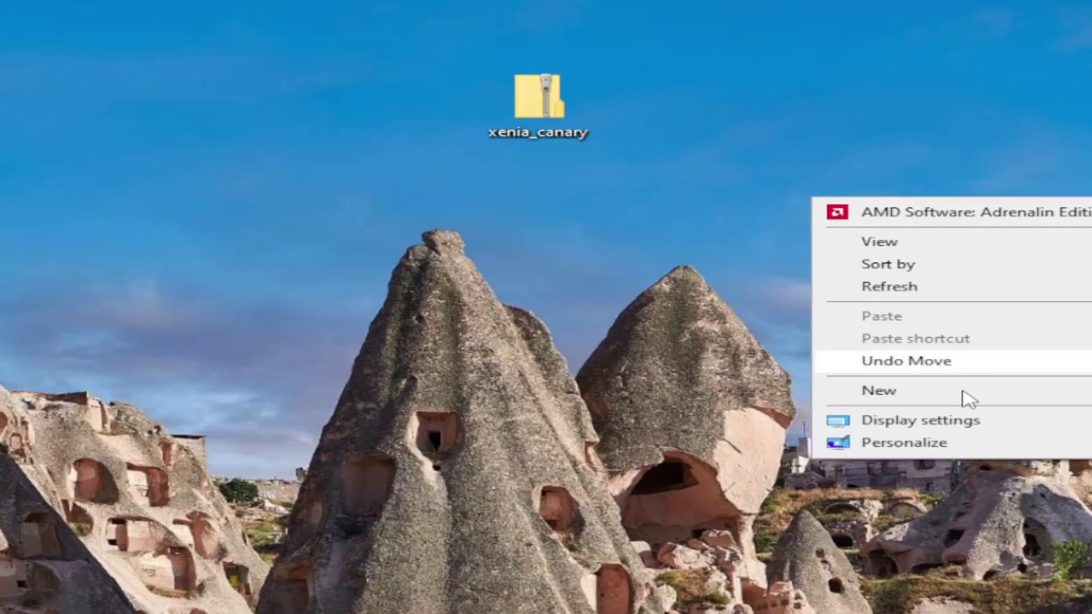
Create a desktop folder named xenia and move the xenia_canary archive into it.
mouse_move(965, 392)
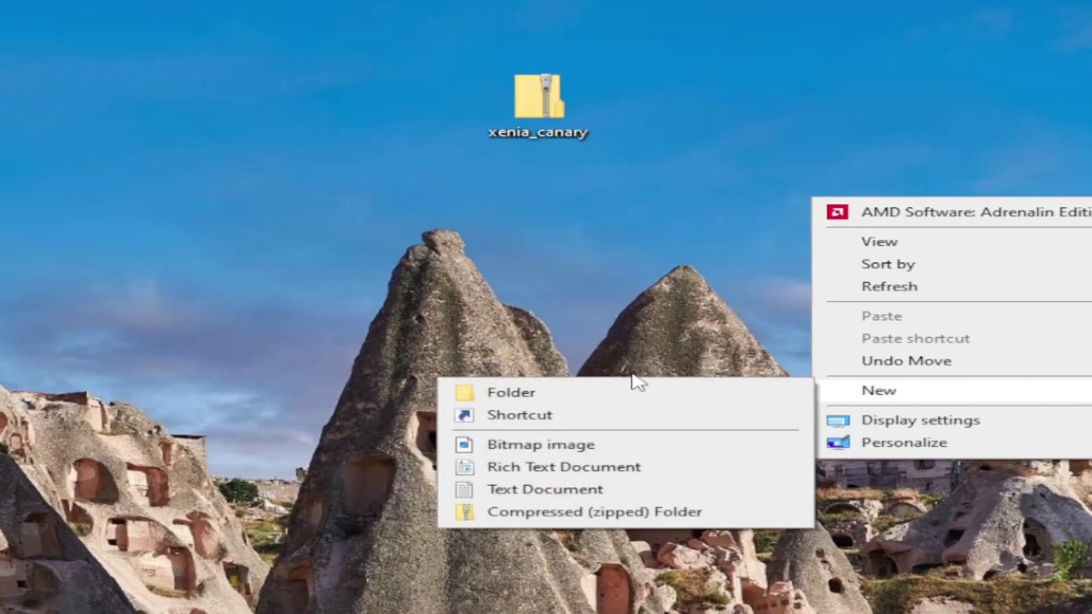
click(632, 387)
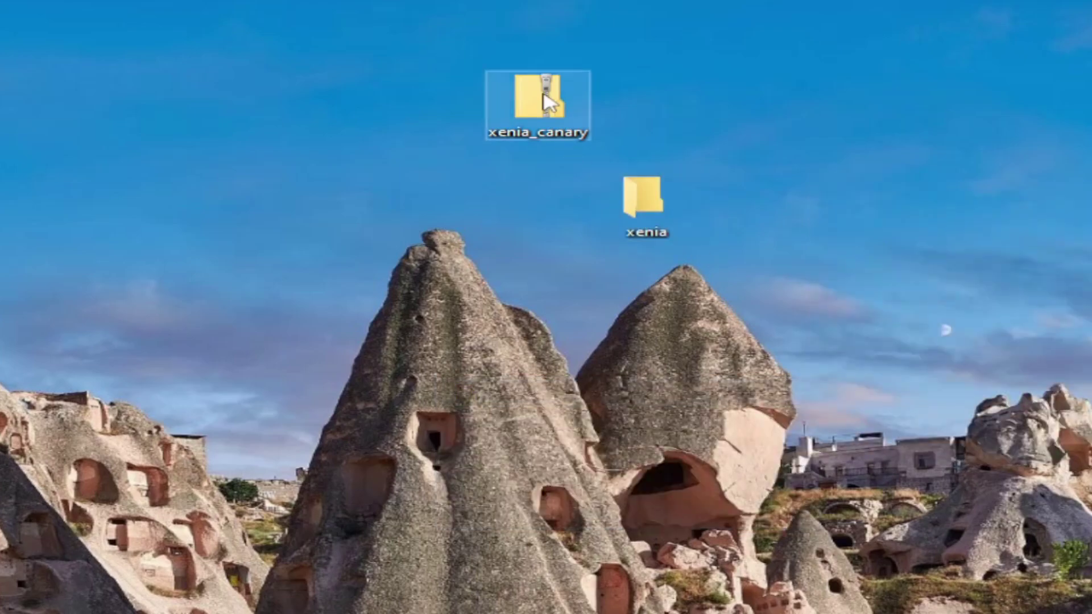
drag(537, 96, 647, 199)
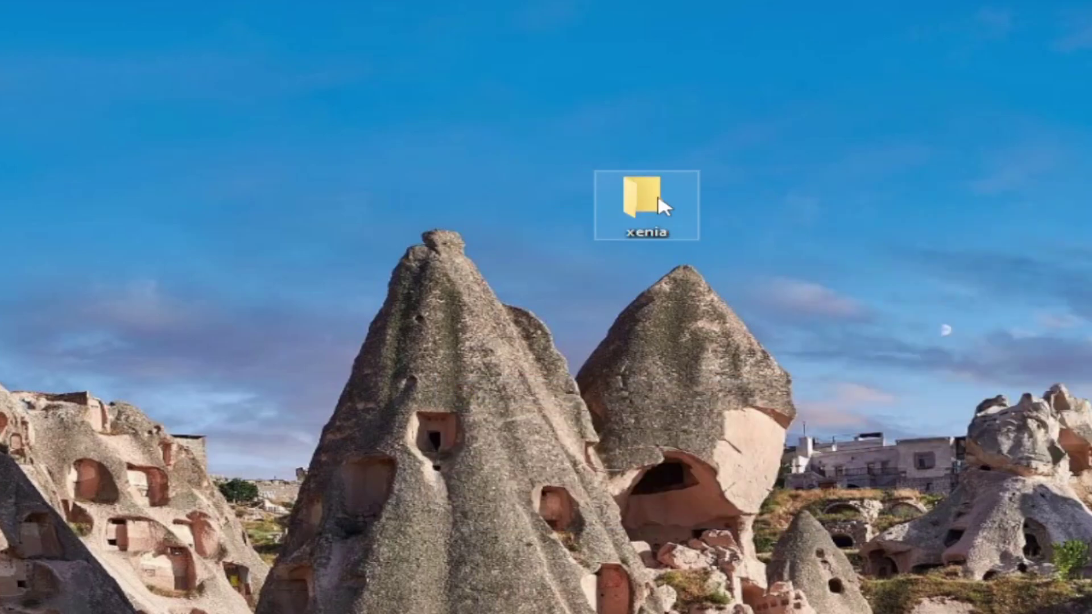
Open the xenia folder and extract the xenia_canary archive there with 7-Zip.
double_click(659, 199)
click(177, 132)
right_click(178, 133)
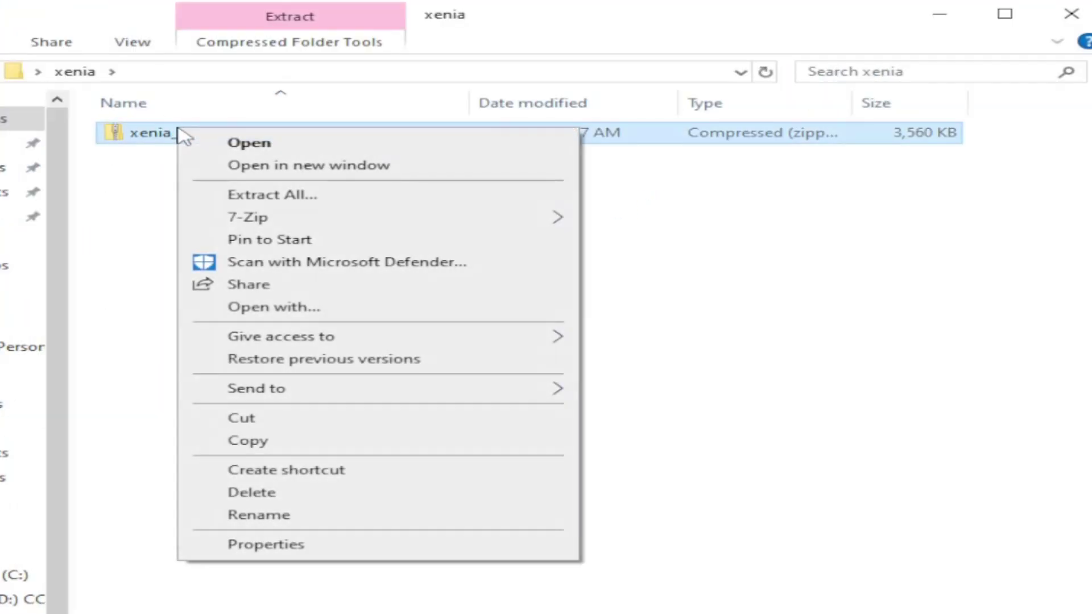
mouse_move(539, 222)
click(676, 286)
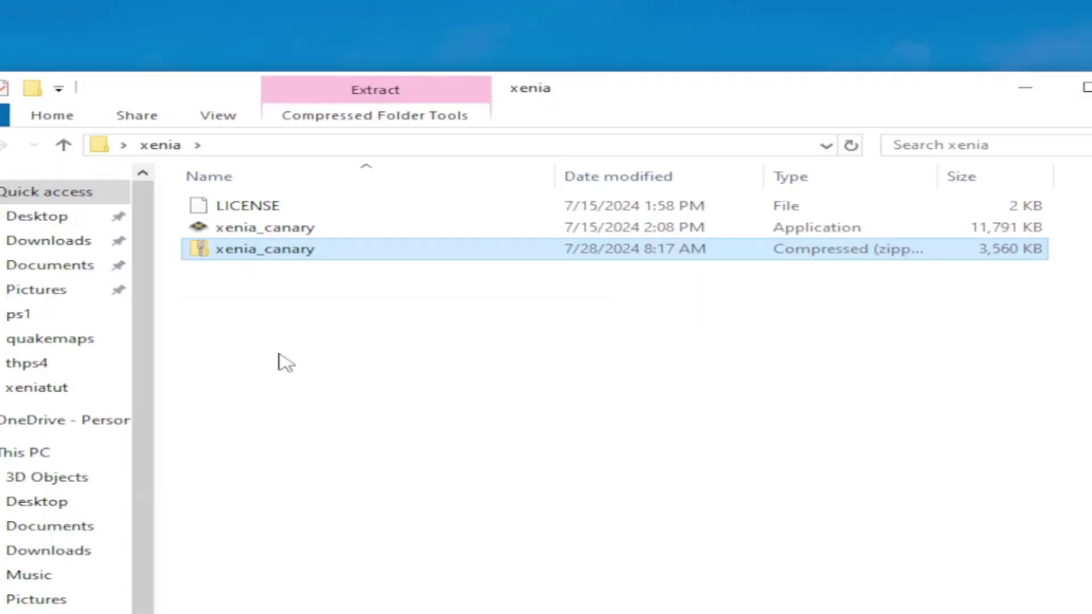
Run the xenia_canary application once to generate its configuration, and open the xenia-canary.config file.
double_click(293, 233)
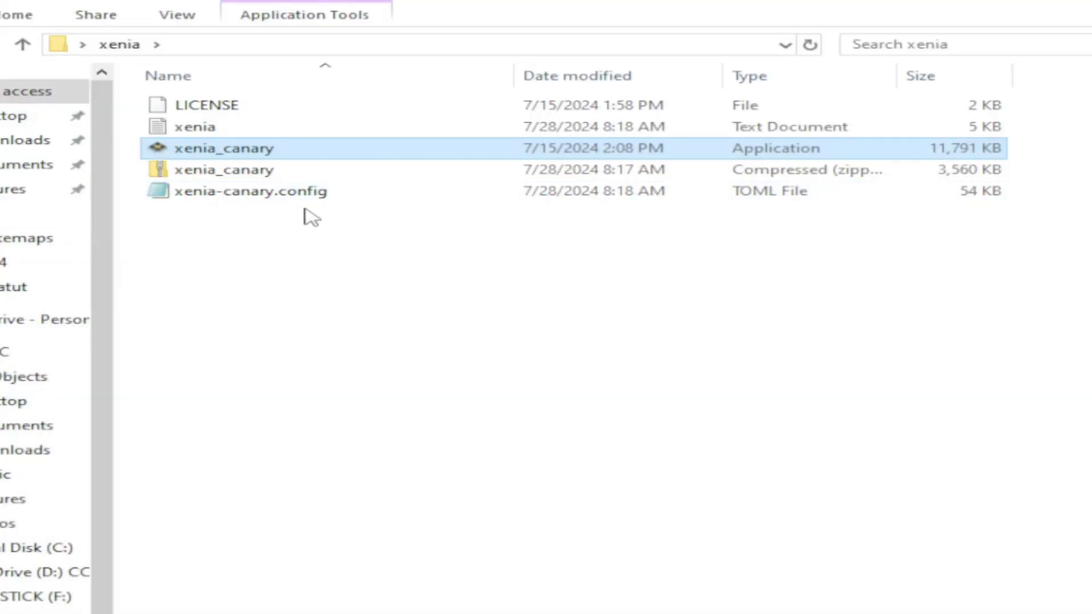
double_click(250, 193)
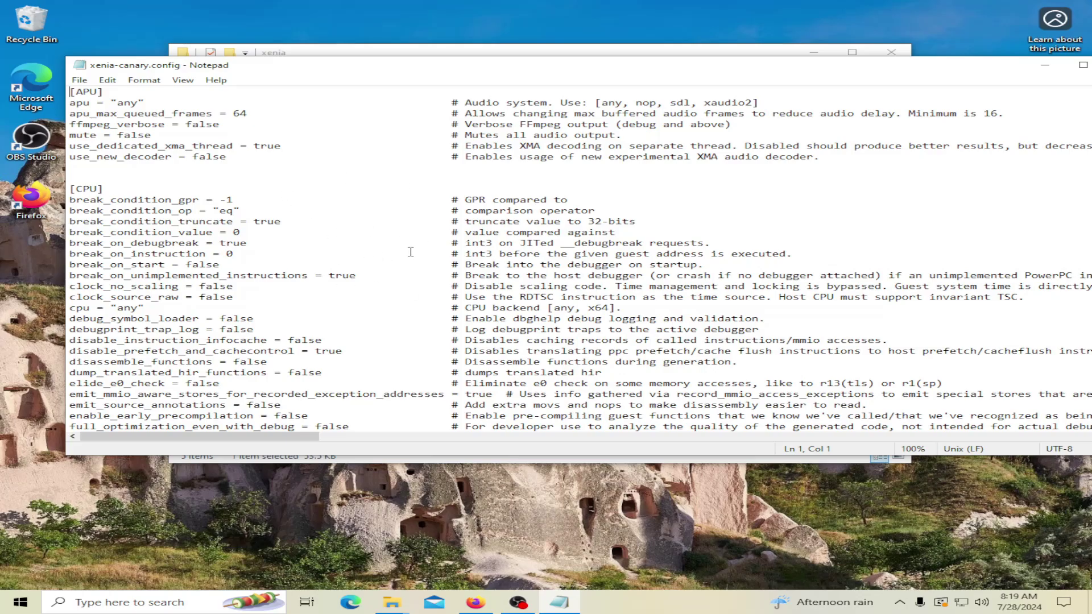
Set license_mask to 1 in the Content section of xenia-canary.config and save the file.
scroll(410, 251, down, 6)
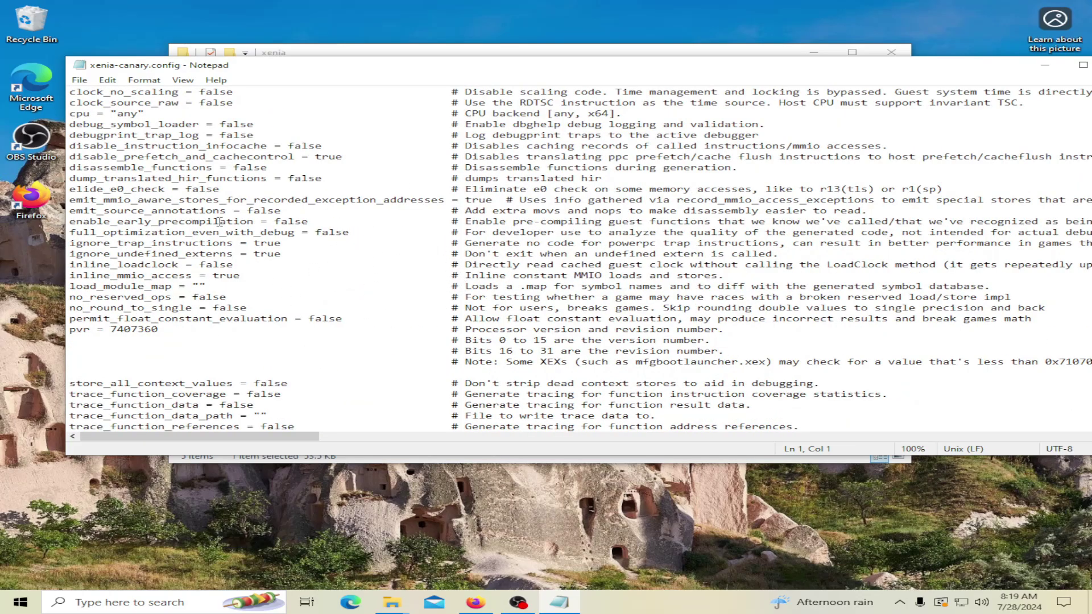
scroll(382, 307, down, 8)
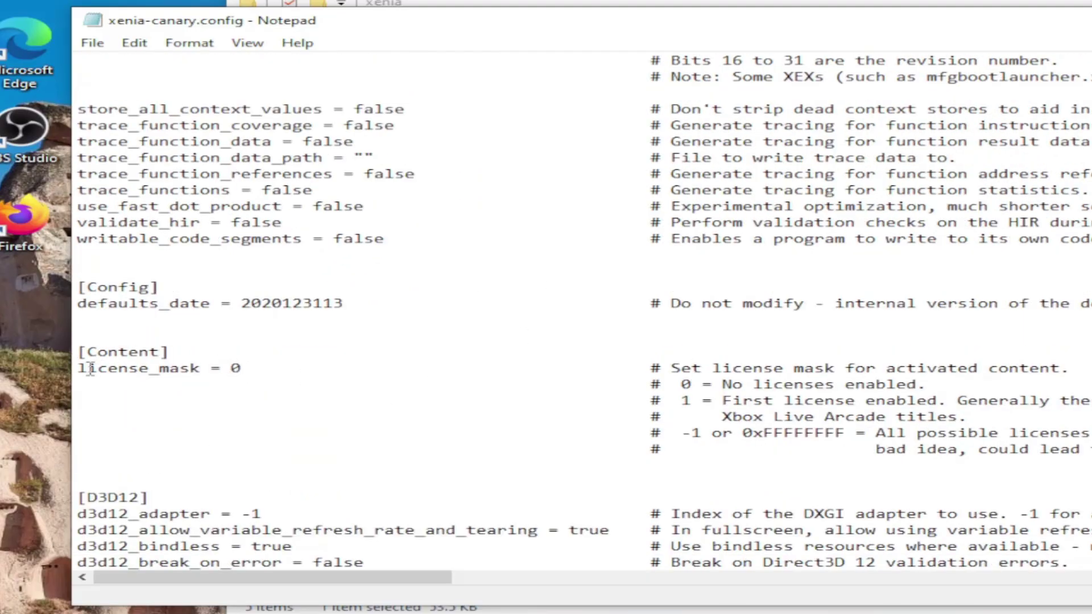
drag(79, 369, 193, 368)
click(273, 367)
key(BackSpace)
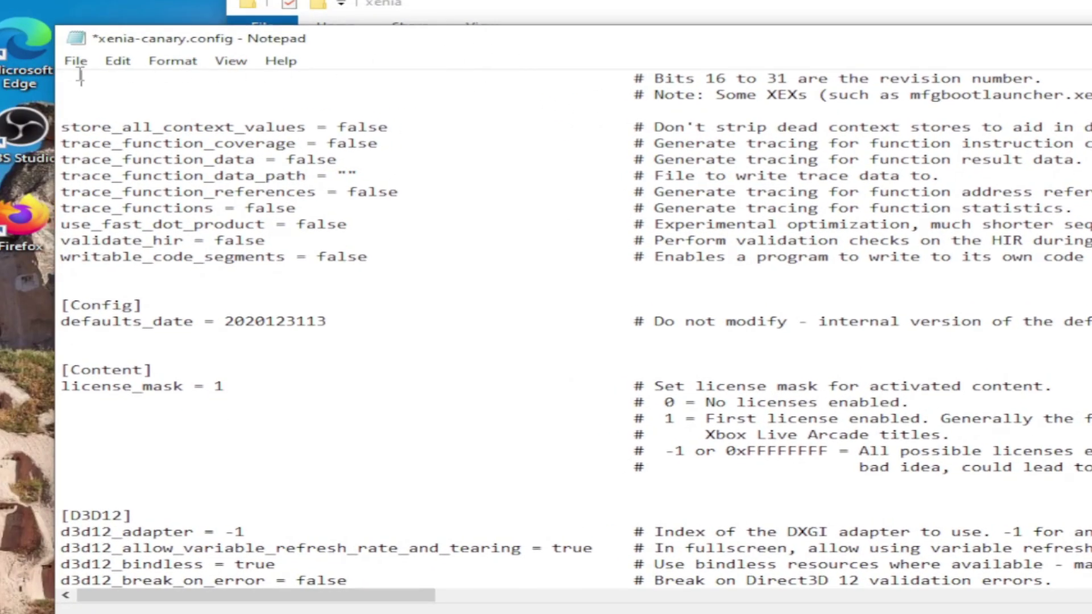
click(77, 62)
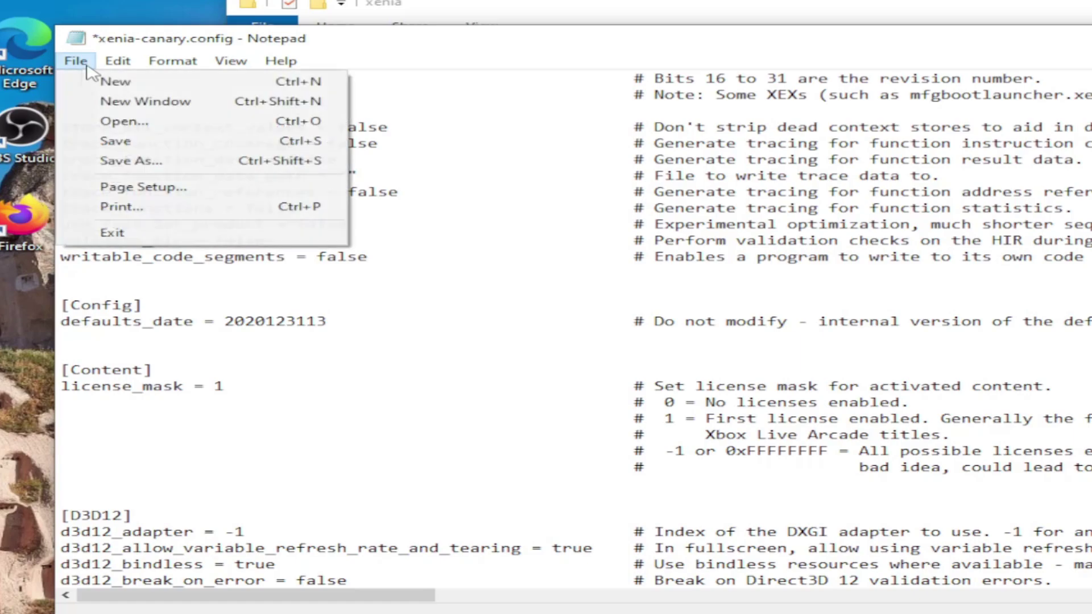
click(113, 140)
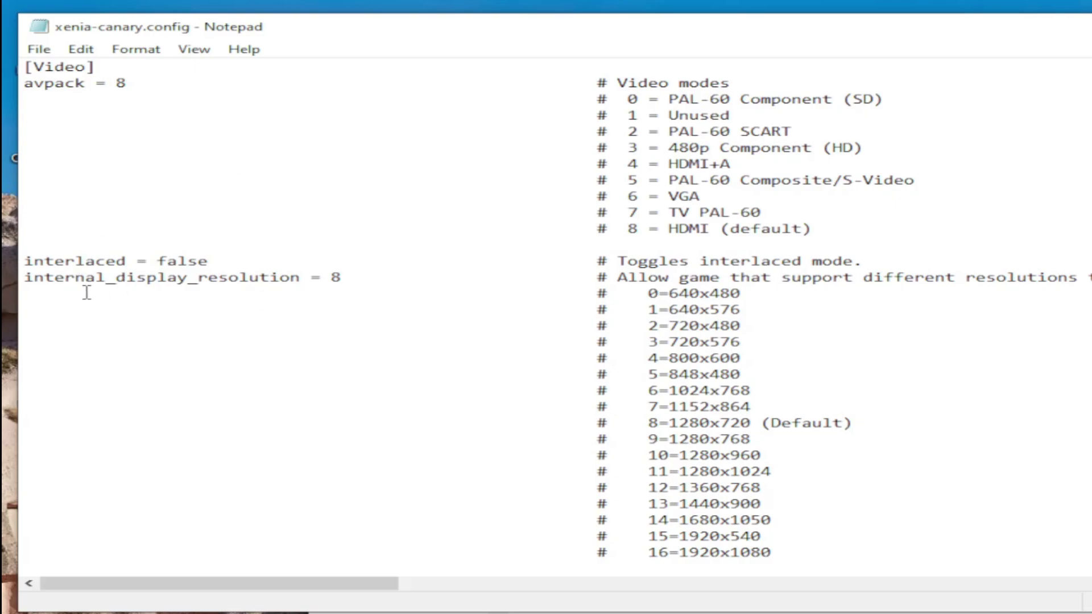
Set internal_display_resolution to 16 (1920x1080) in the Video section of the config file.
drag(27, 278, 288, 279)
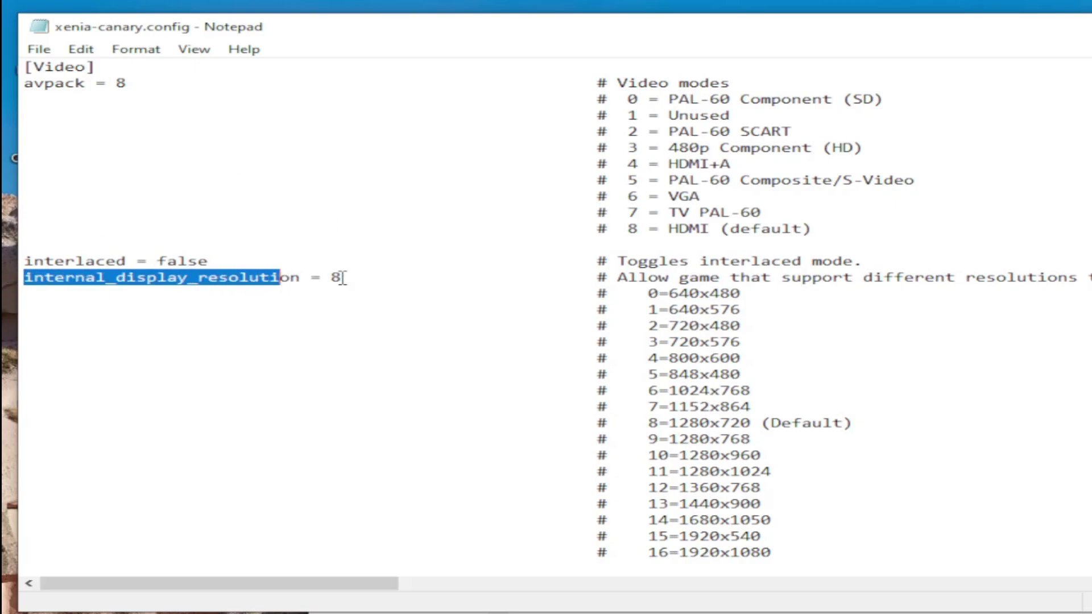
click(341, 277)
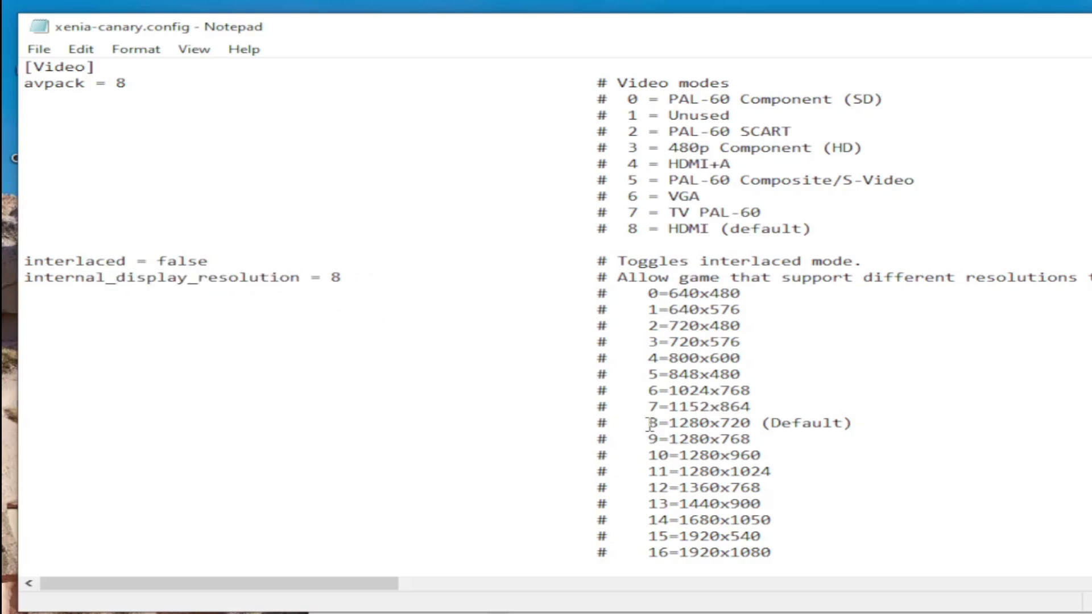
drag(650, 424, 772, 423)
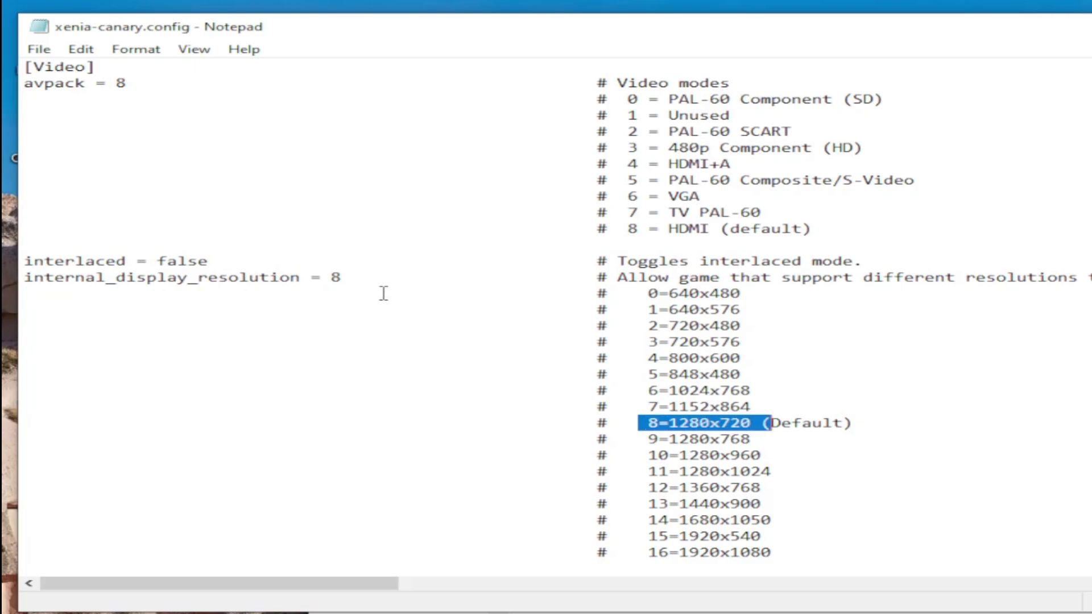
click(339, 275)
key(BackSpace)
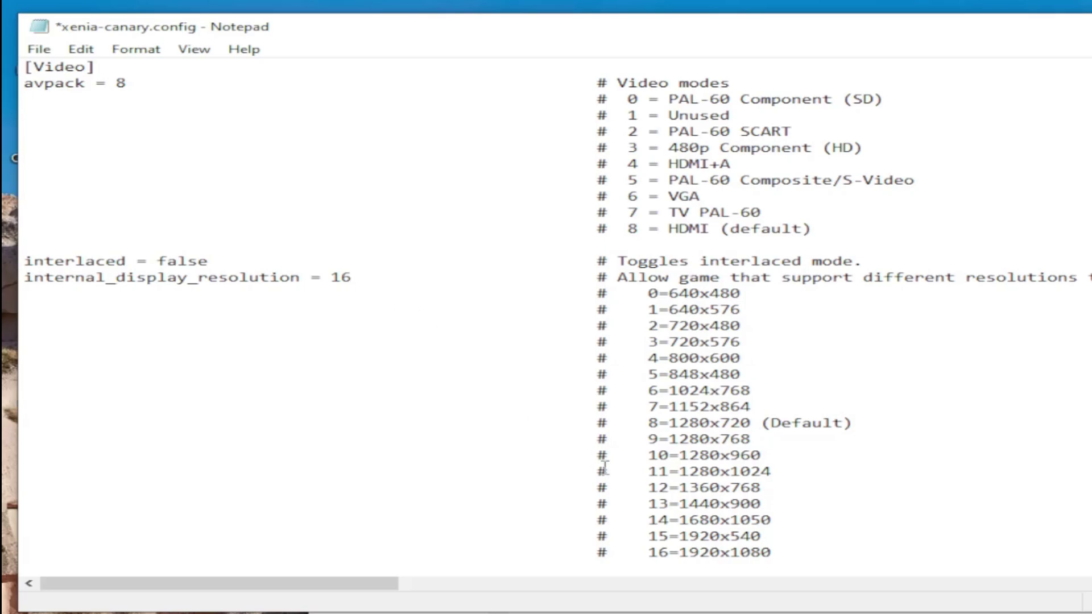
drag(649, 552, 771, 552)
Check the framerate_limit setting in the config file and close the file.
scroll(290, 336, up, 10)
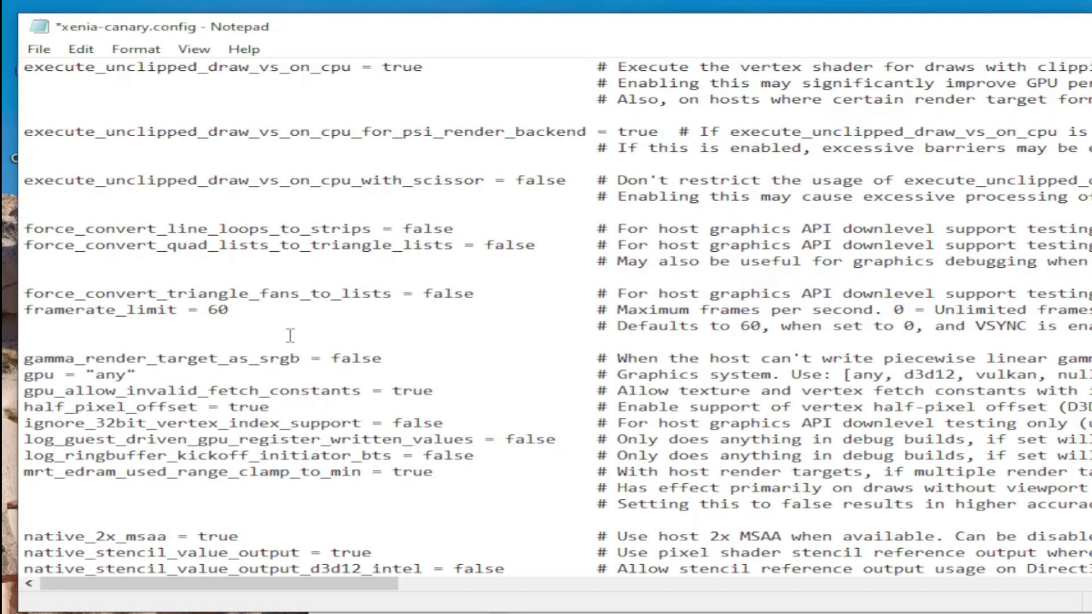
drag(23, 311, 189, 311)
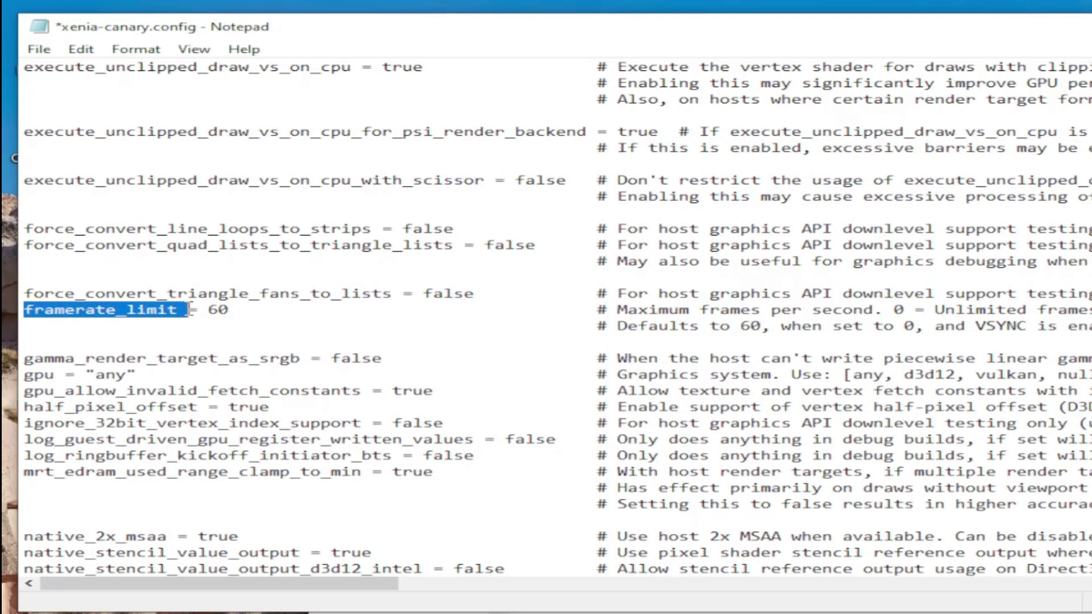
click(209, 311)
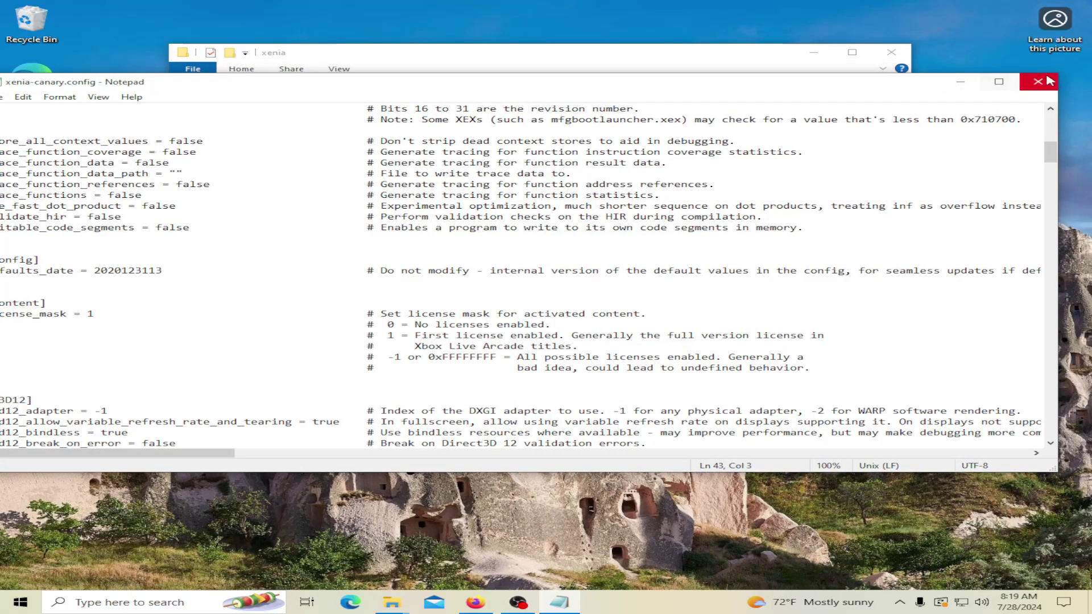
click(1059, 78)
Launch xenia_canary and open the Minecraft Xbox 360 Edition package from the 584111F7\000D0000 folder.
double_click(378, 148)
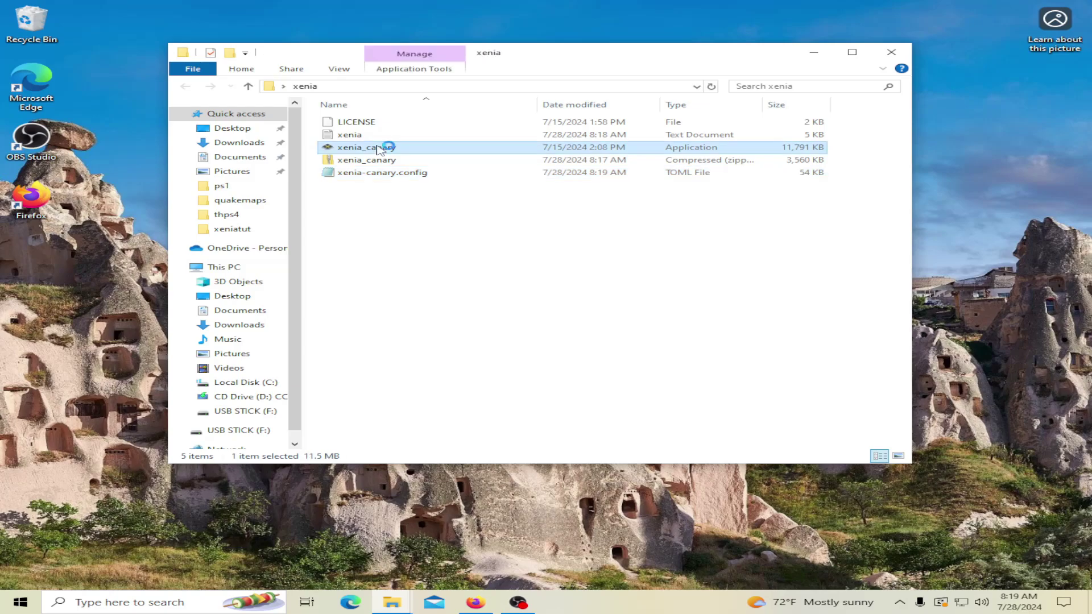
click(21, 55)
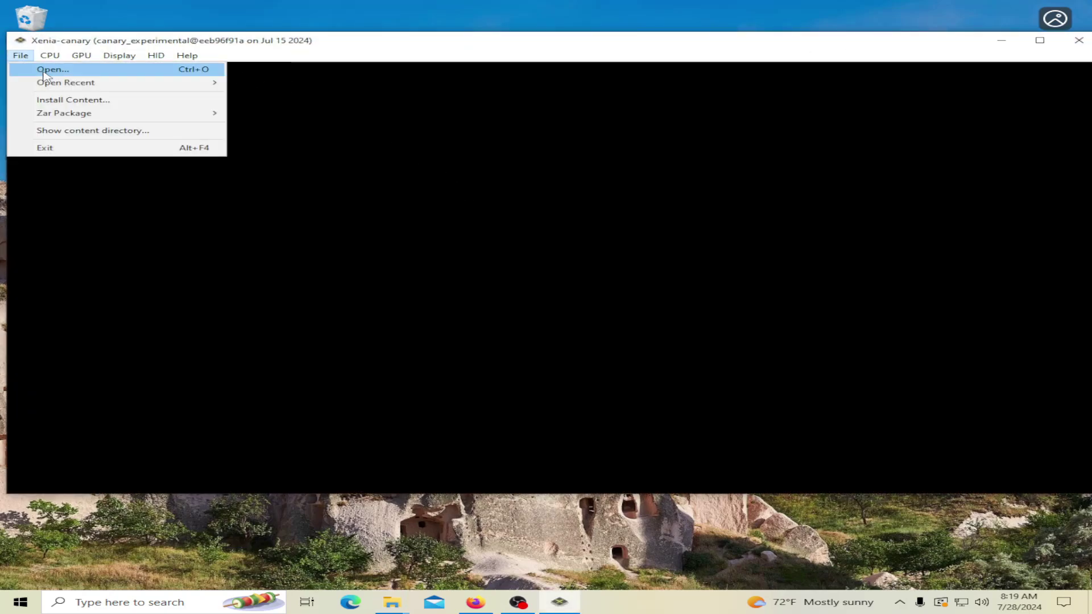
click(28, 68)
click(308, 146)
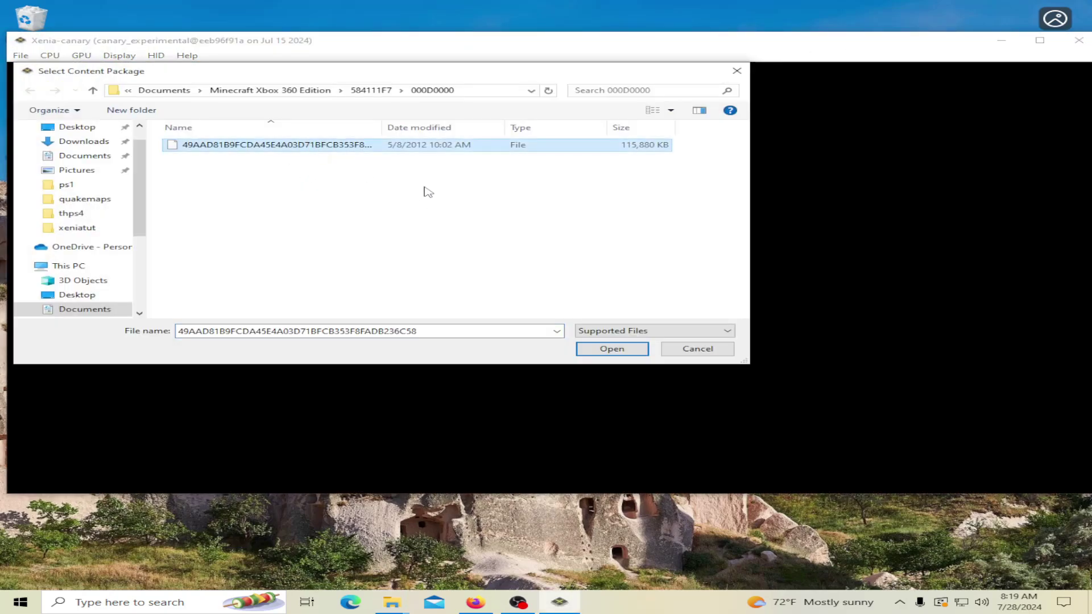
click(624, 348)
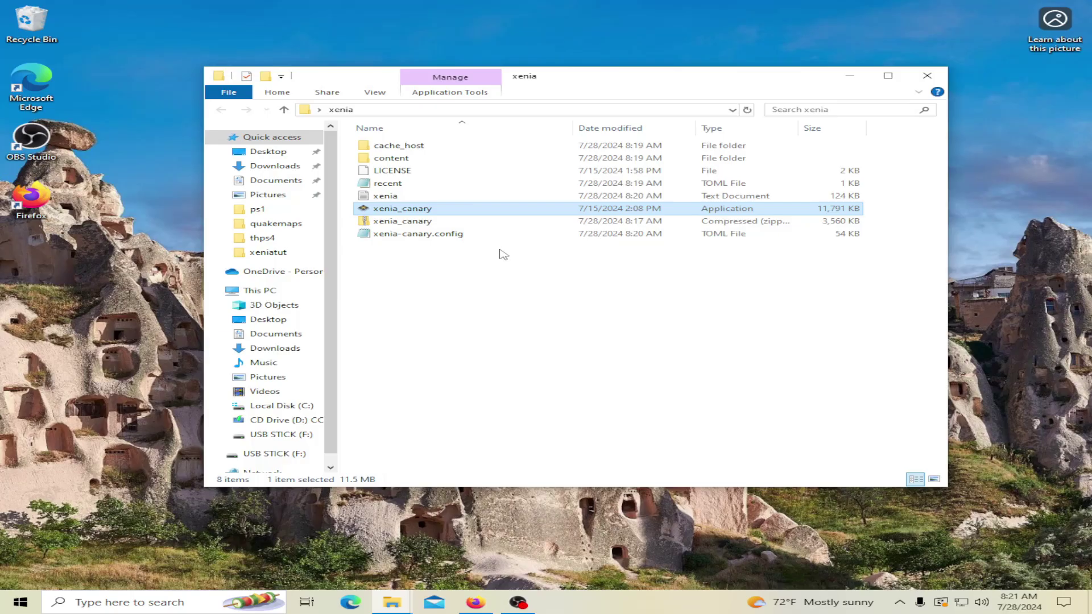
Launch xenia_canary and install the title update package TU_1C424FN_0000004000000.0000000000081 from the Documents\tus\tu1 folder as content.
double_click(414, 208)
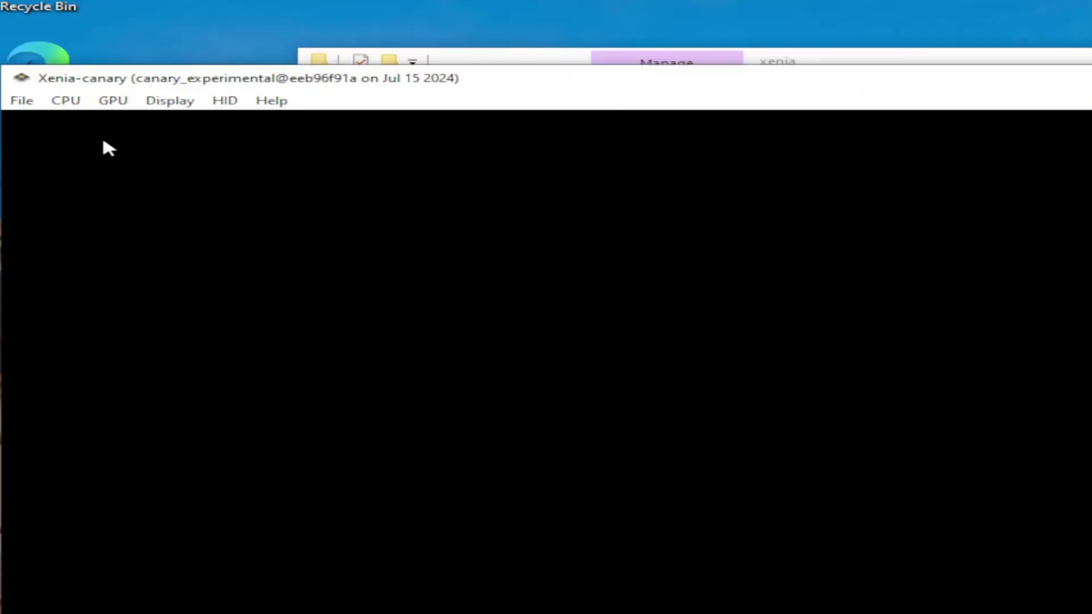
click(25, 100)
click(115, 173)
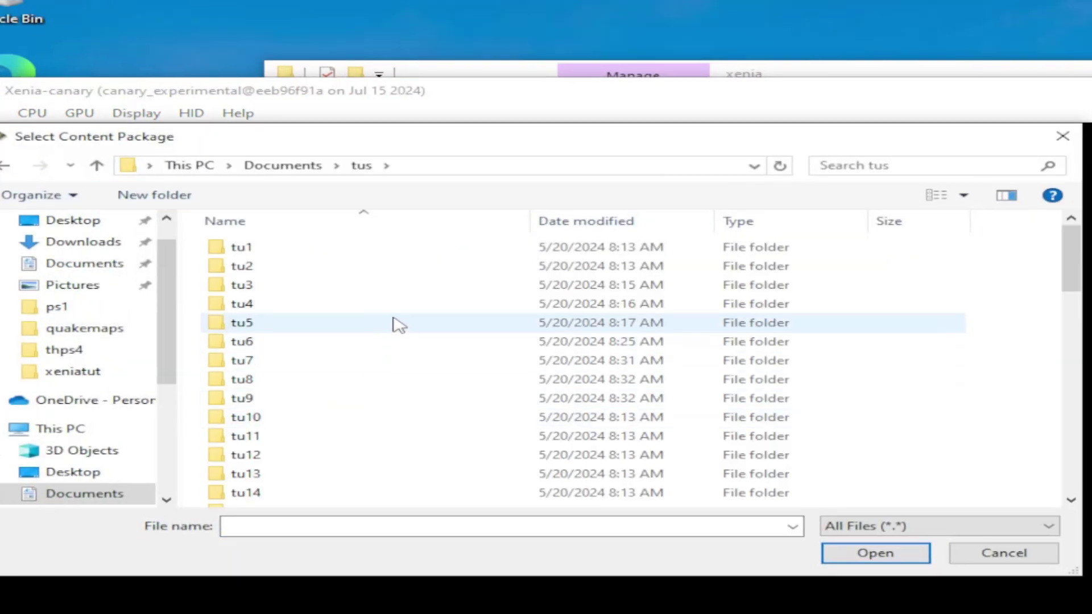
scroll(468, 362, down, 10)
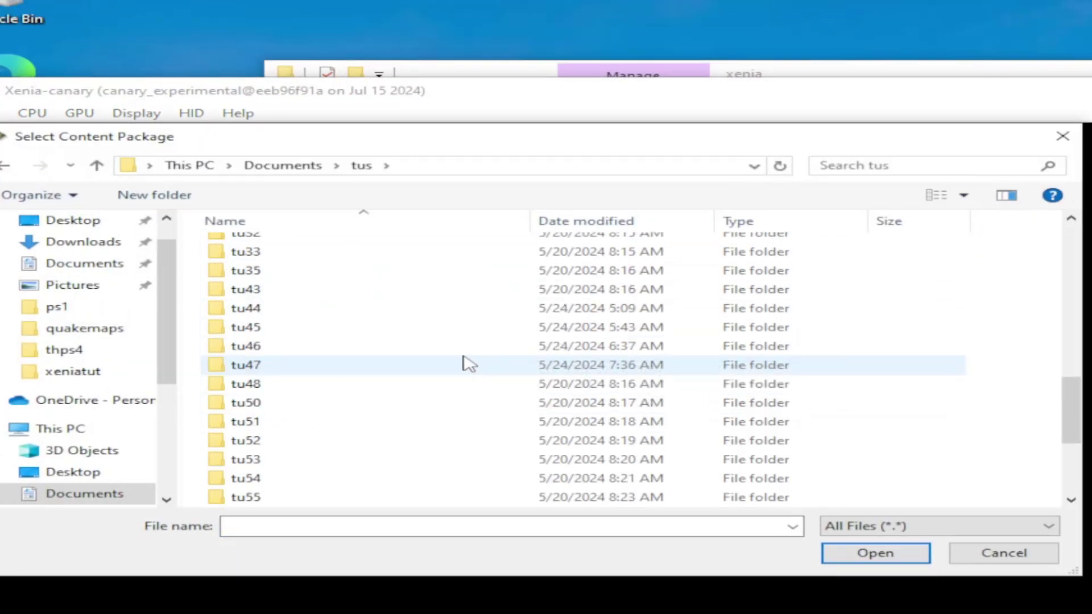
scroll(468, 363, down, 6)
scroll(517, 426, up, 17)
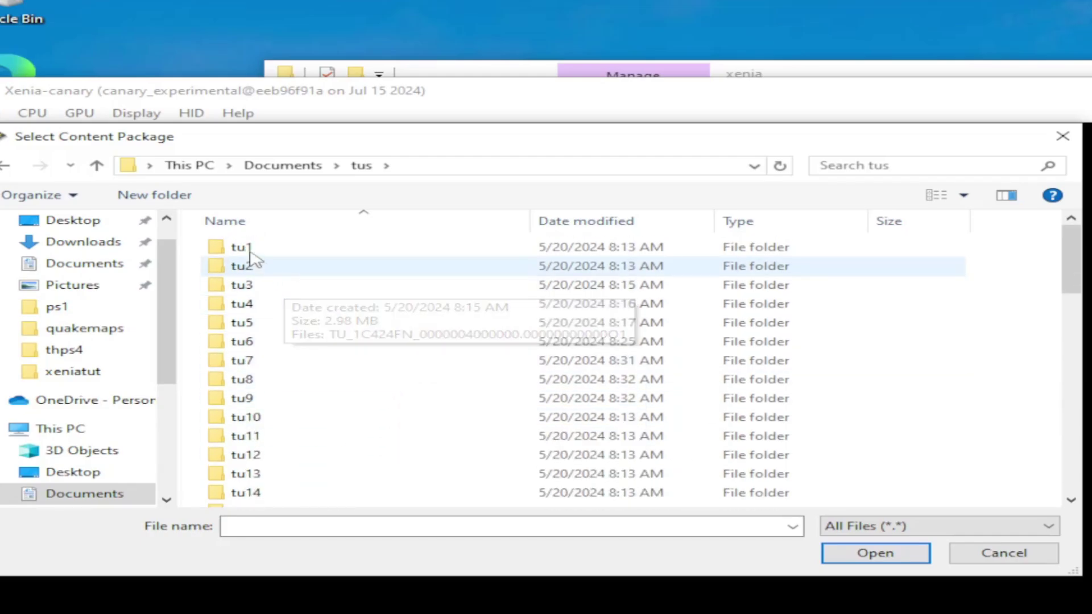
double_click(250, 250)
click(268, 251)
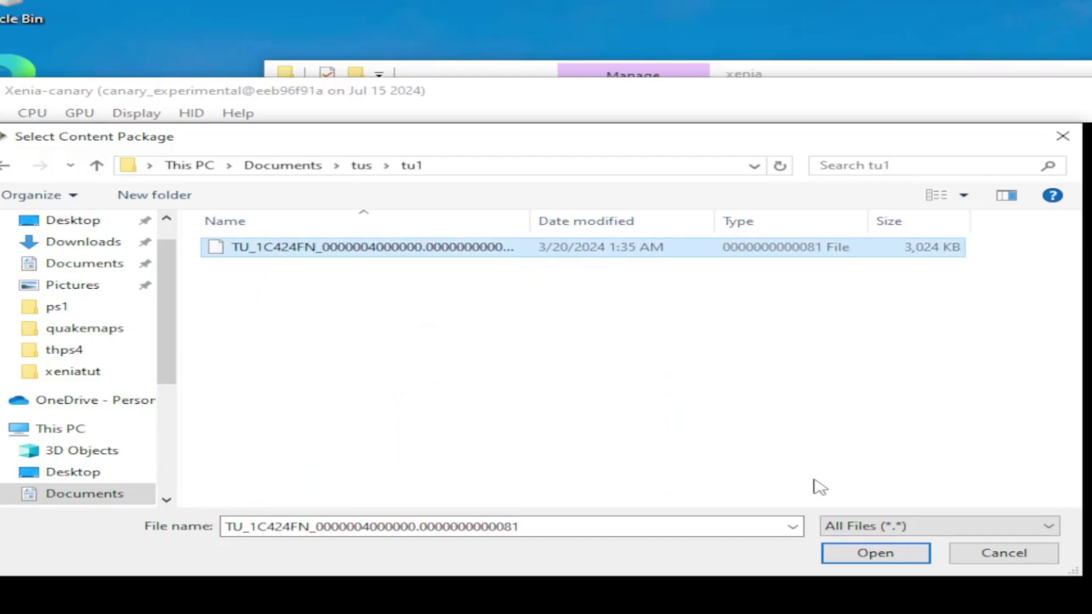
click(869, 558)
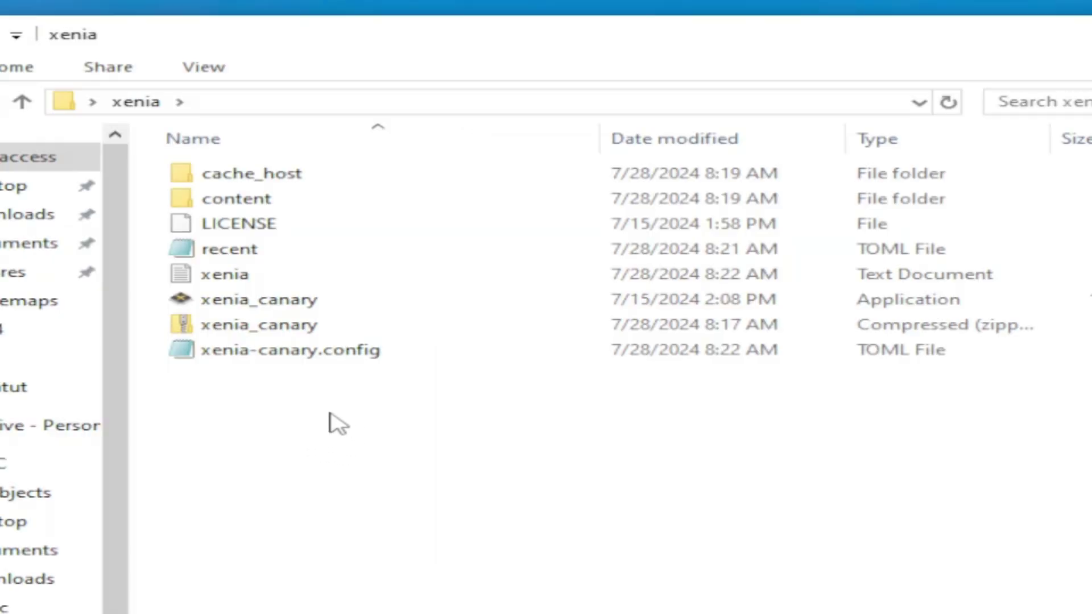
Delete the installed TU_1C424FN title update folder from xenia\content\584111F7\000B0000.
double_click(234, 199)
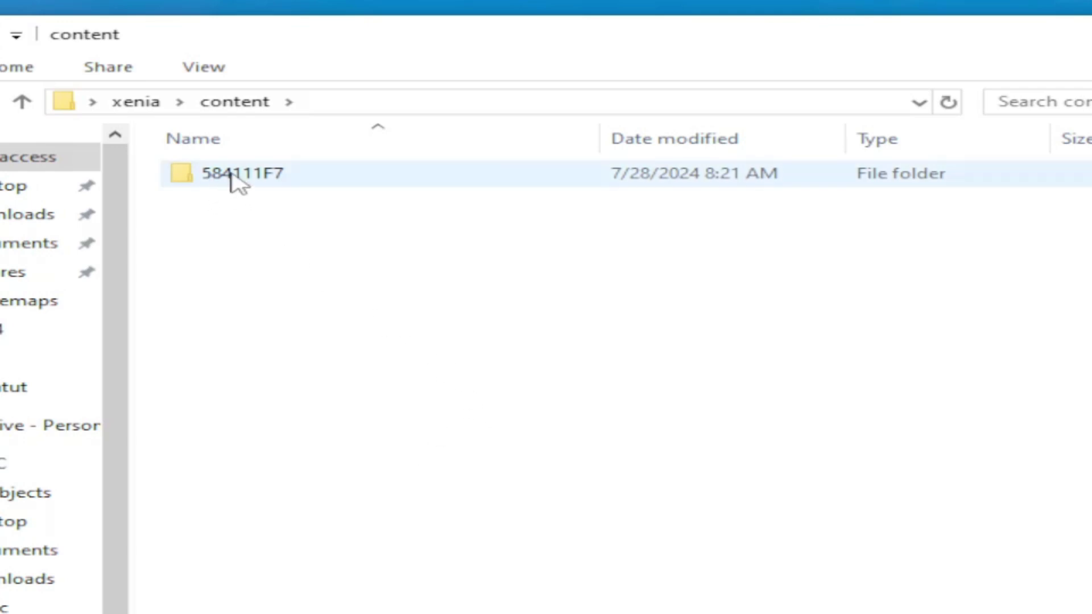
double_click(266, 177)
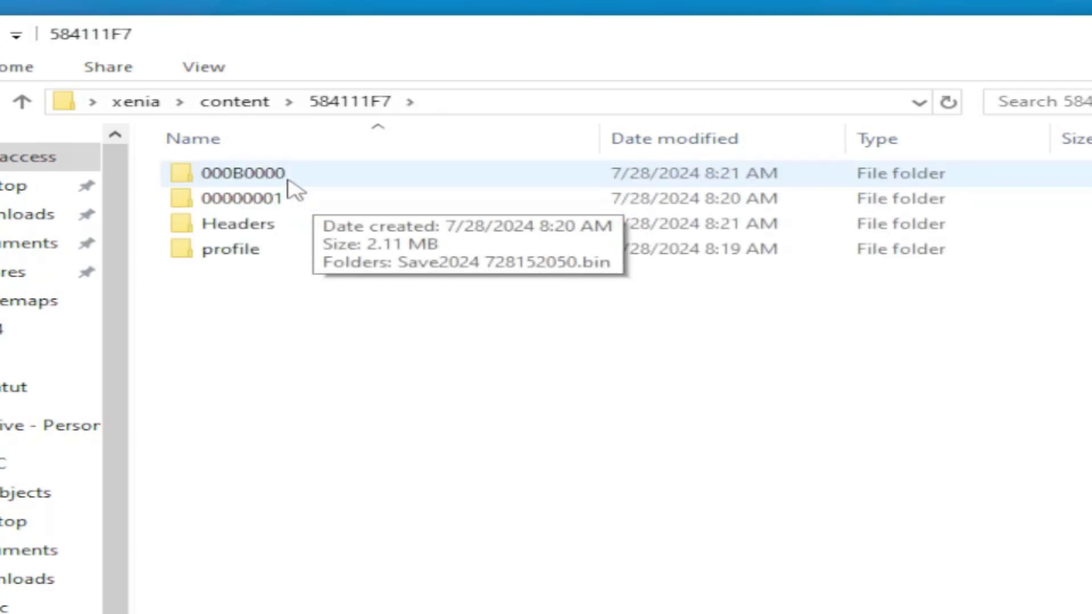
double_click(287, 178)
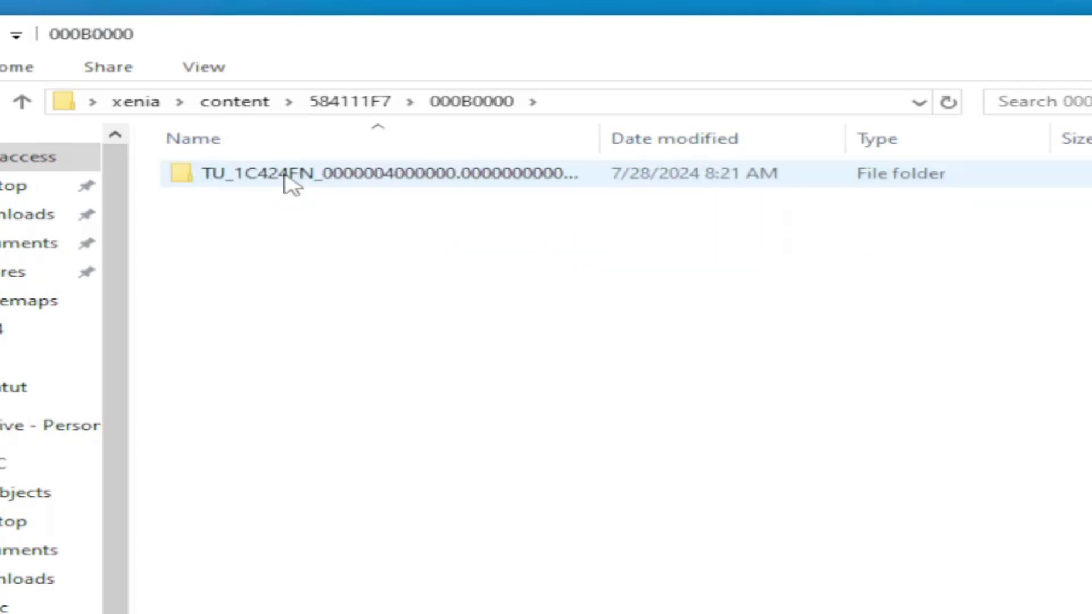
key(alt+Left)
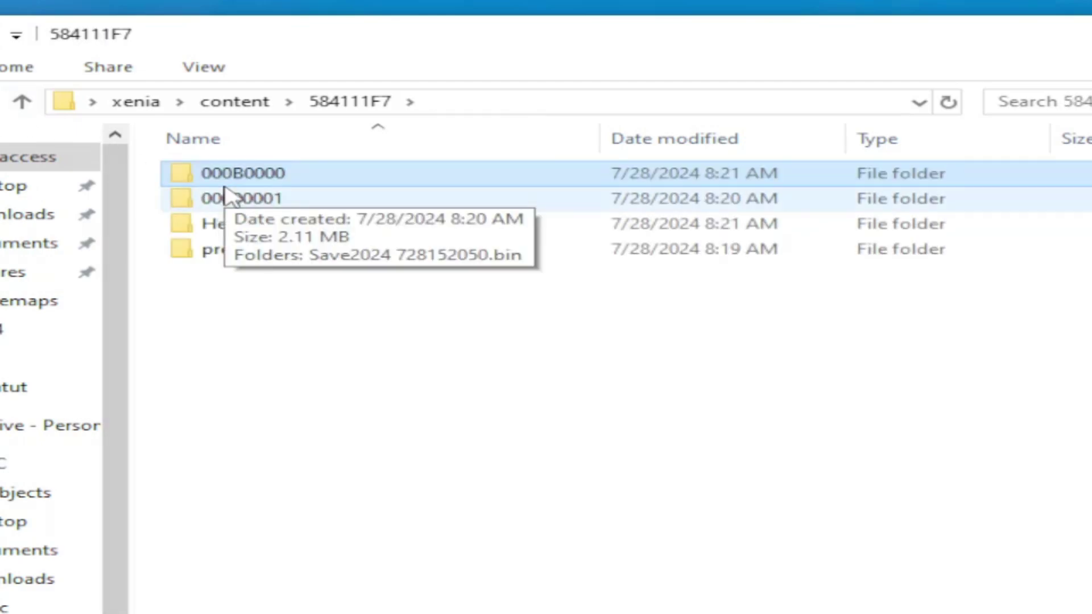
double_click(288, 177)
right_click(313, 180)
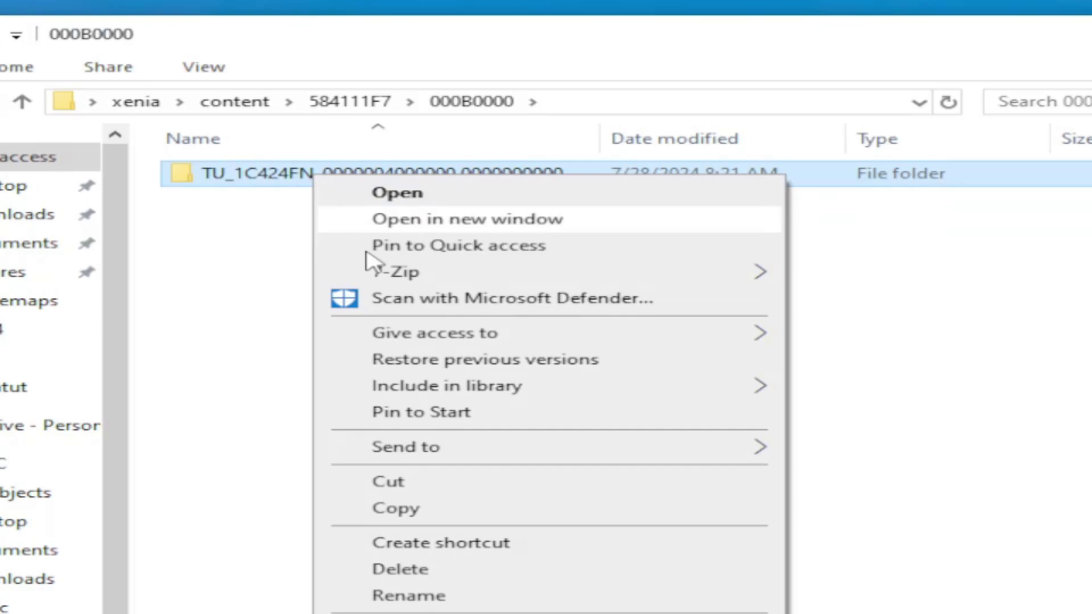
click(400, 569)
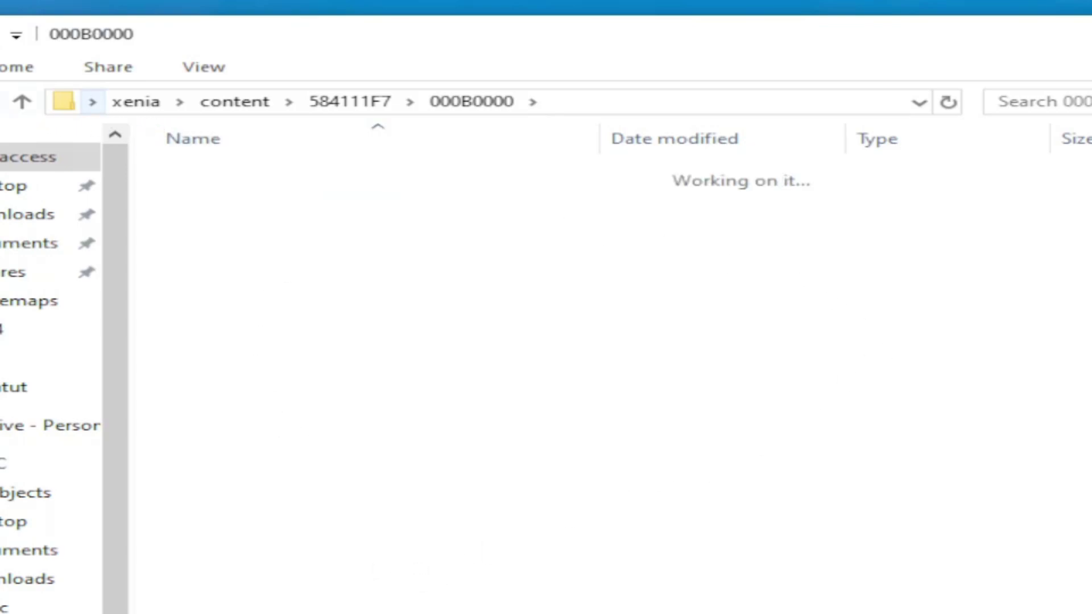
Relaunch xenia_canary from the xenia folder and install a different title update package from another subfolder of Documents\tus.
key(alt+Up)
key(alt+Up)
key(alt+Up)
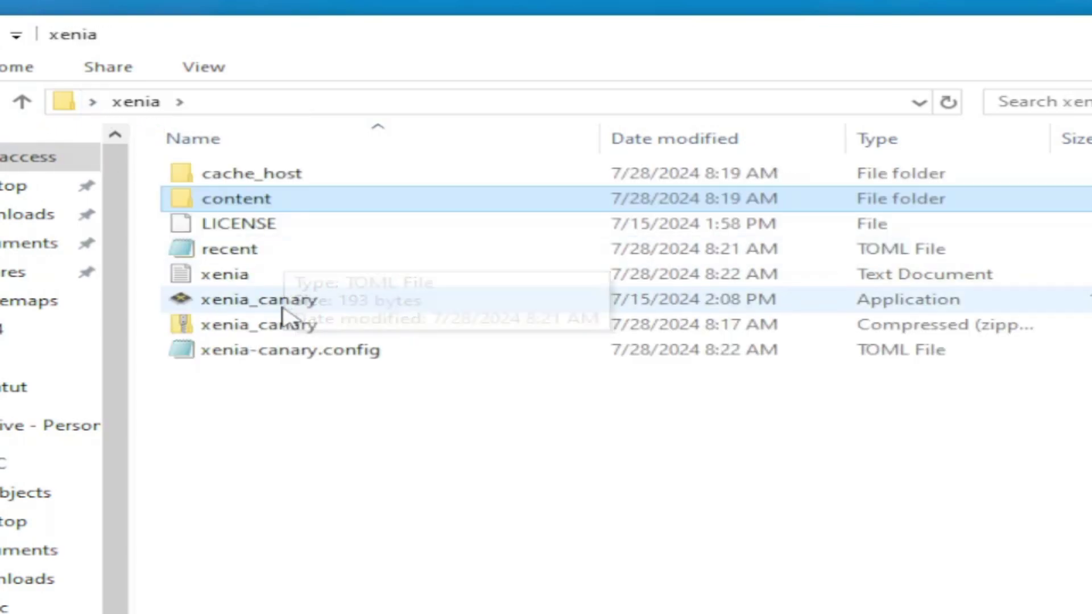
double_click(262, 298)
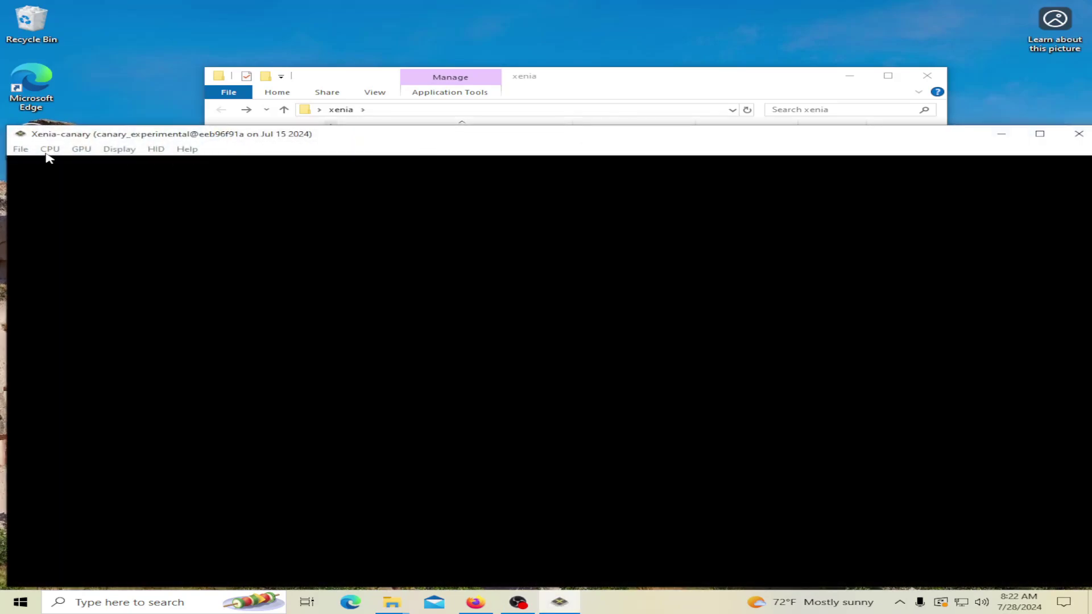
click(21, 149)
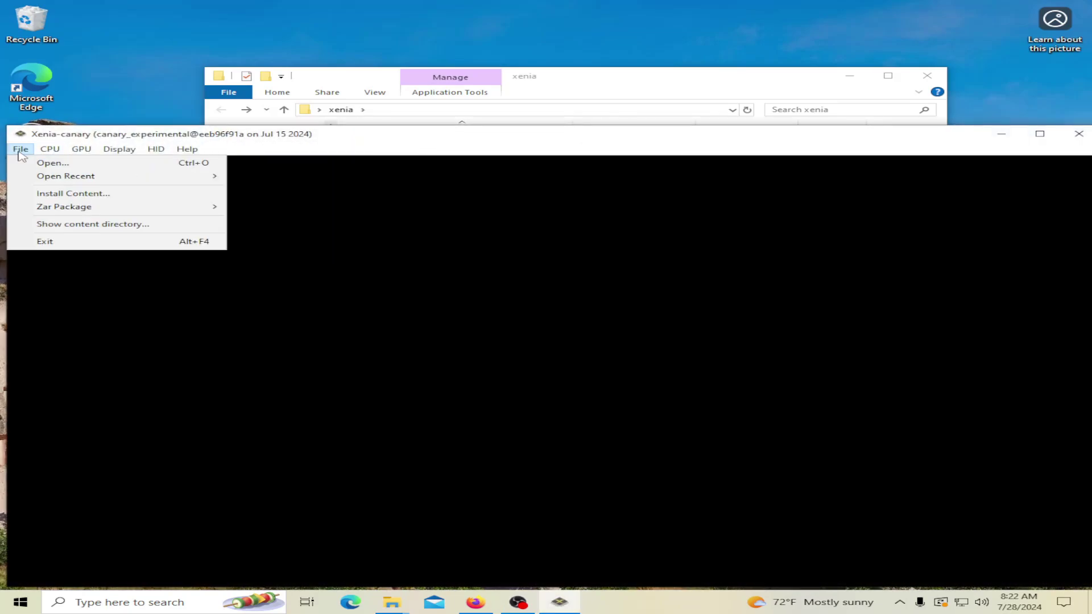
click(68, 190)
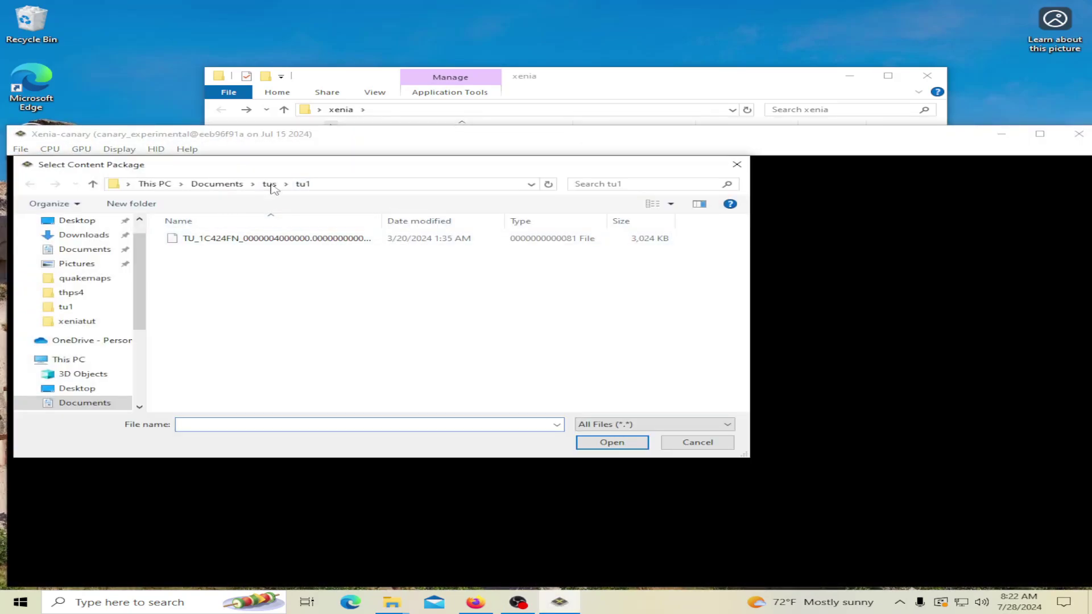
click(270, 185)
double_click(205, 302)
click(267, 241)
click(612, 442)
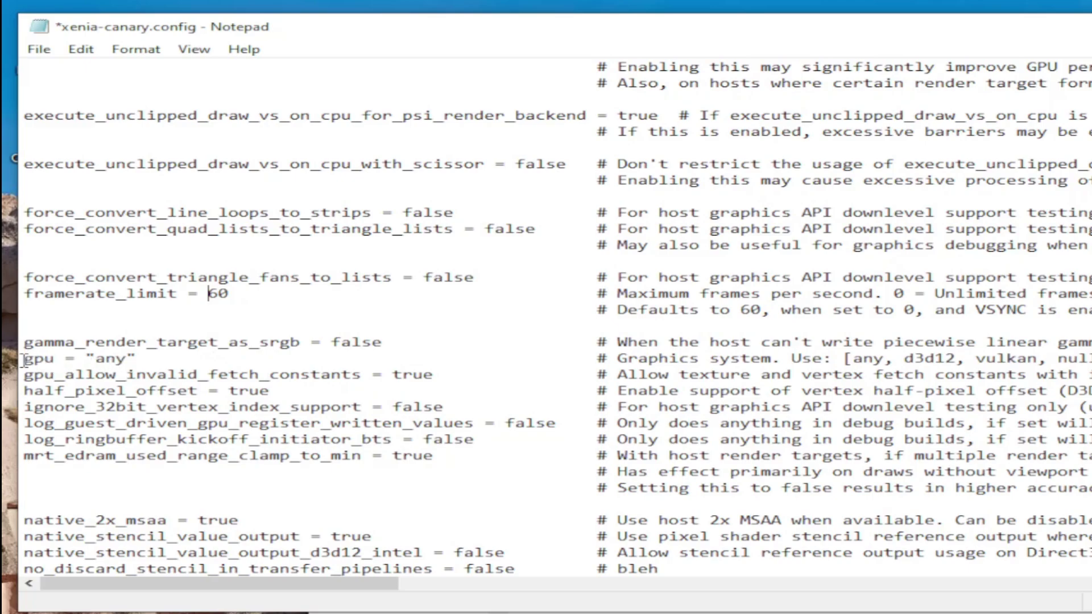
Set the gpu graphics system setting in xenia-canary.config to "vulkan".
drag(24, 359, 130, 364)
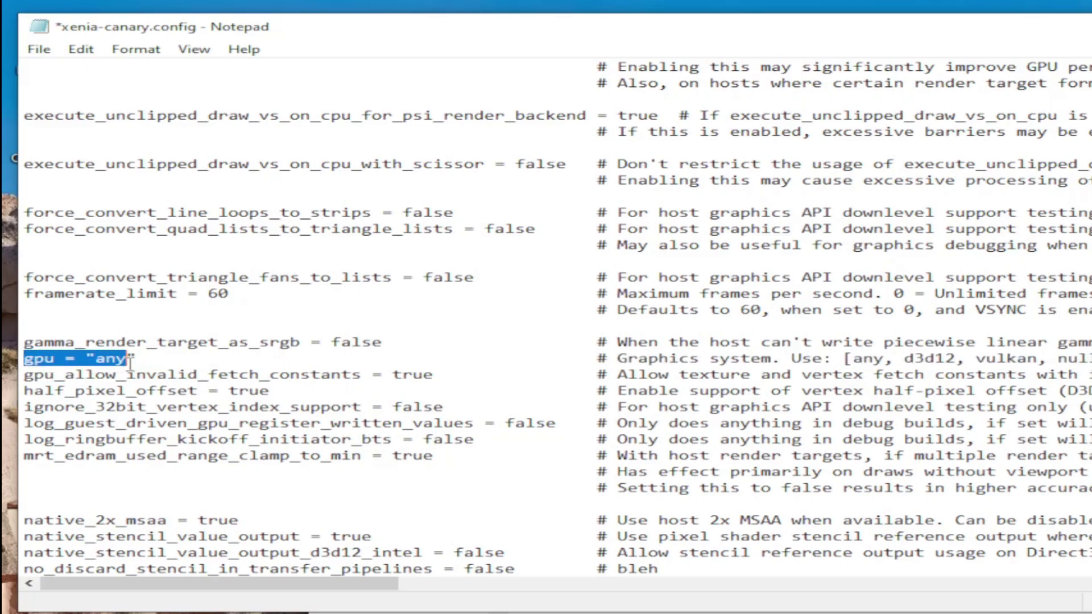
click(130, 364)
key(BackSpace)
key(BackSpace)
key(BackSpace)
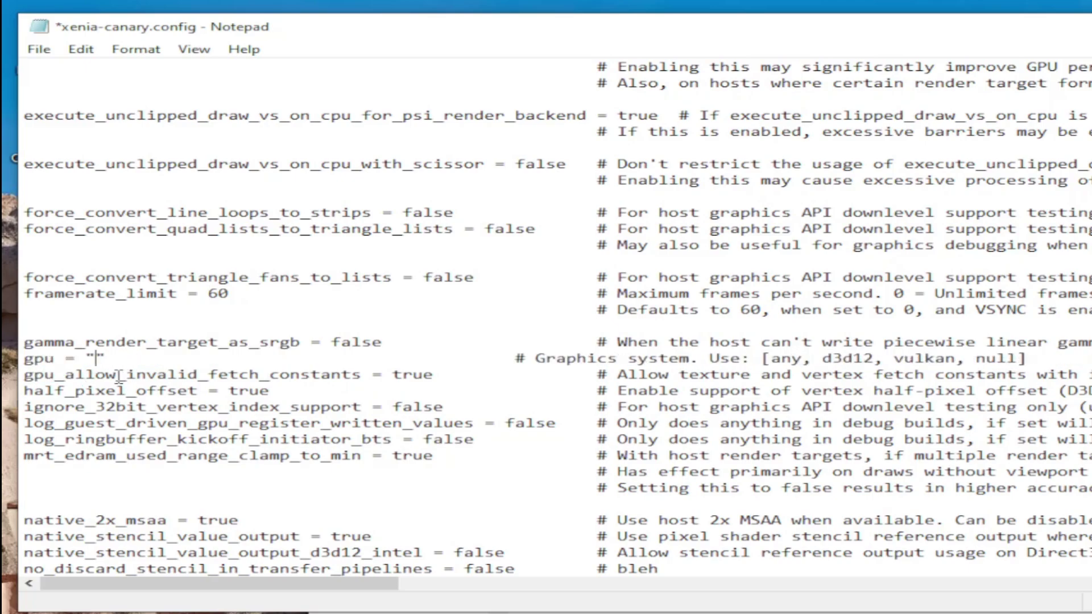
text(vulka)
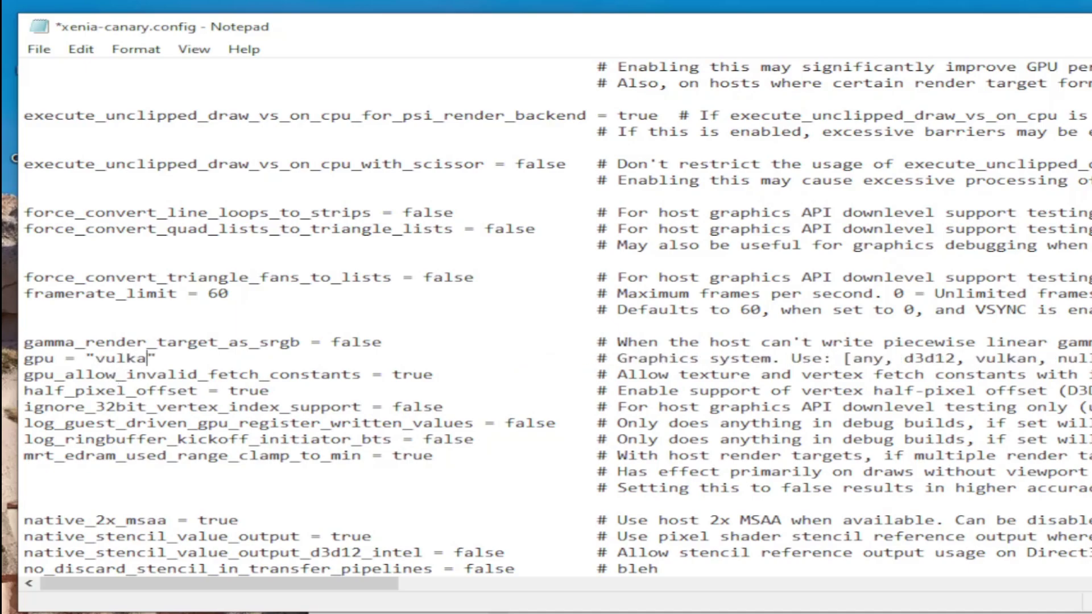
text(n)
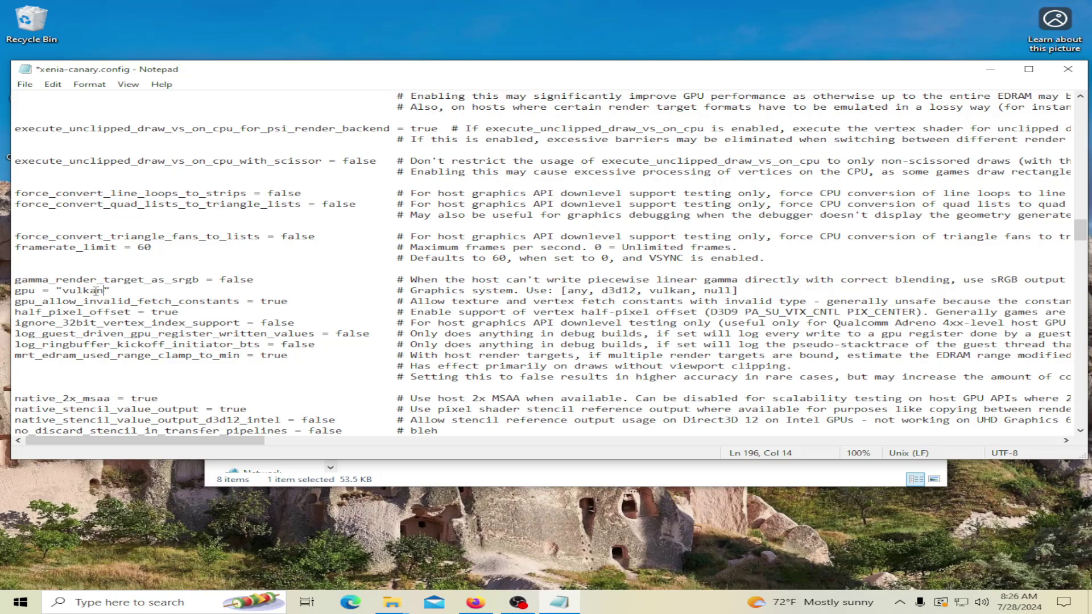
Restore the gpu setting in xenia-canary.config to "any".
key(BackSpace)
key(BackSpace)
key(BackSpace)
key(BackSpace)
key(BackSpace)
key(BackSpace)
text(any)
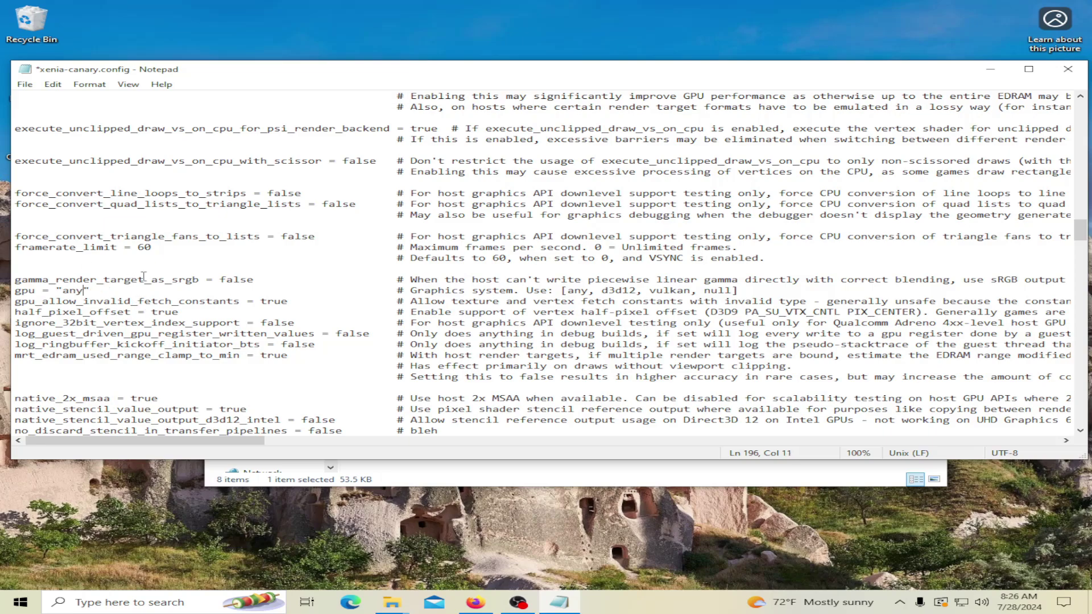